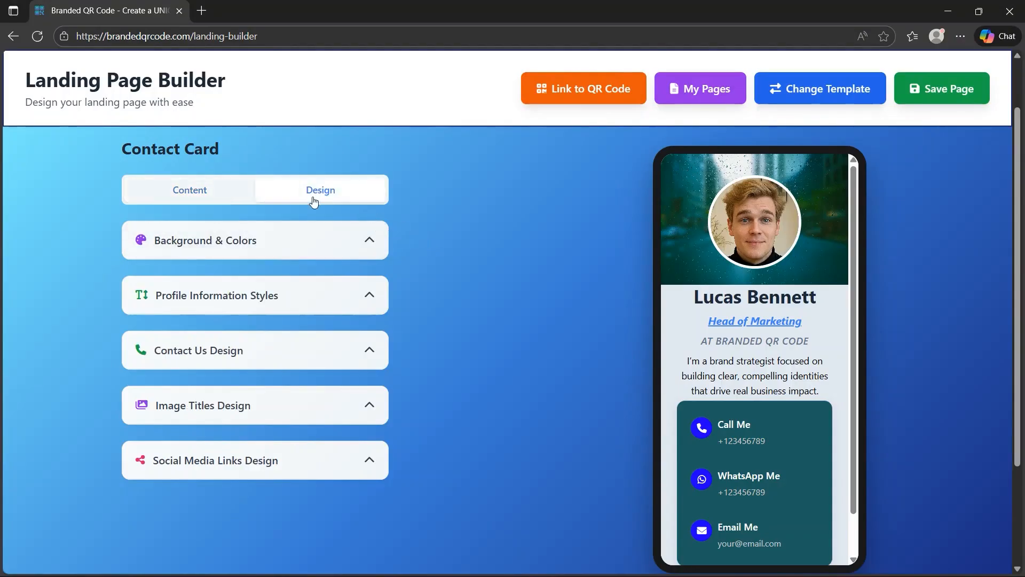
Look through the Background & Colors design options of the contact card
left_click(331, 245)
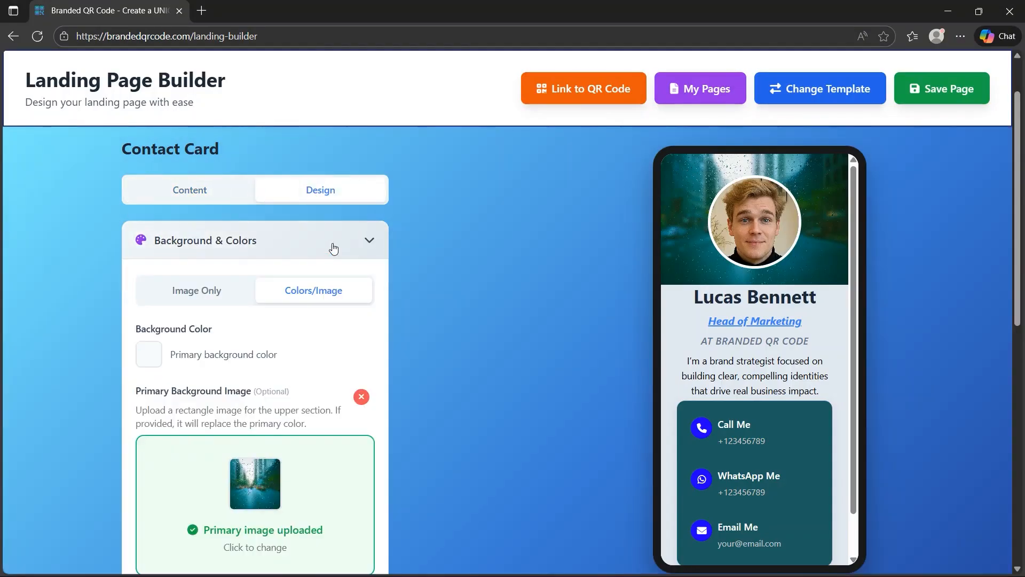
scroll(335, 245, "down", 3)
scroll(335, 245, "down", 3)
scroll(332, 222, "up", 4)
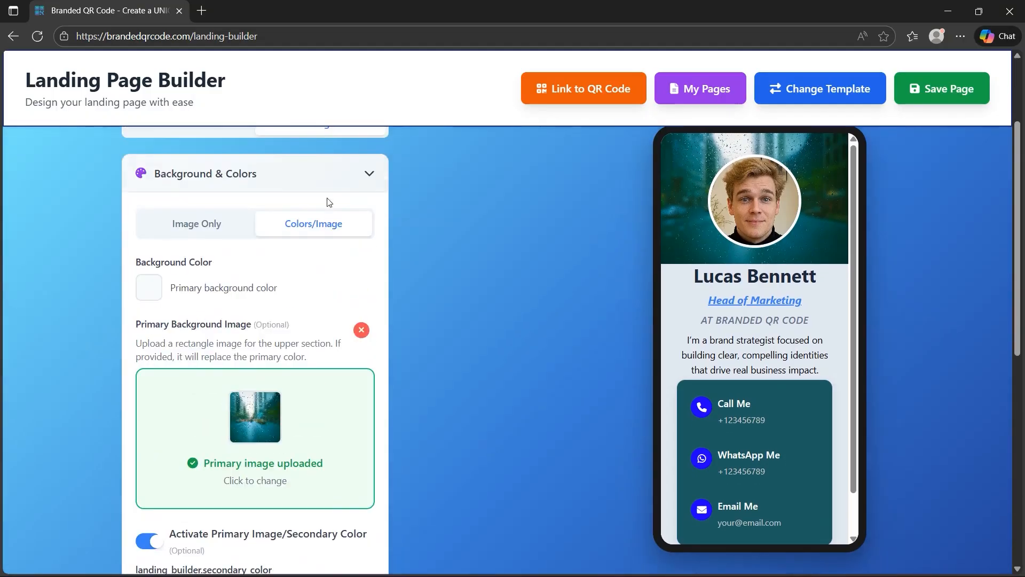
left_click(328, 182)
scroll(395, 226, "up", 1)
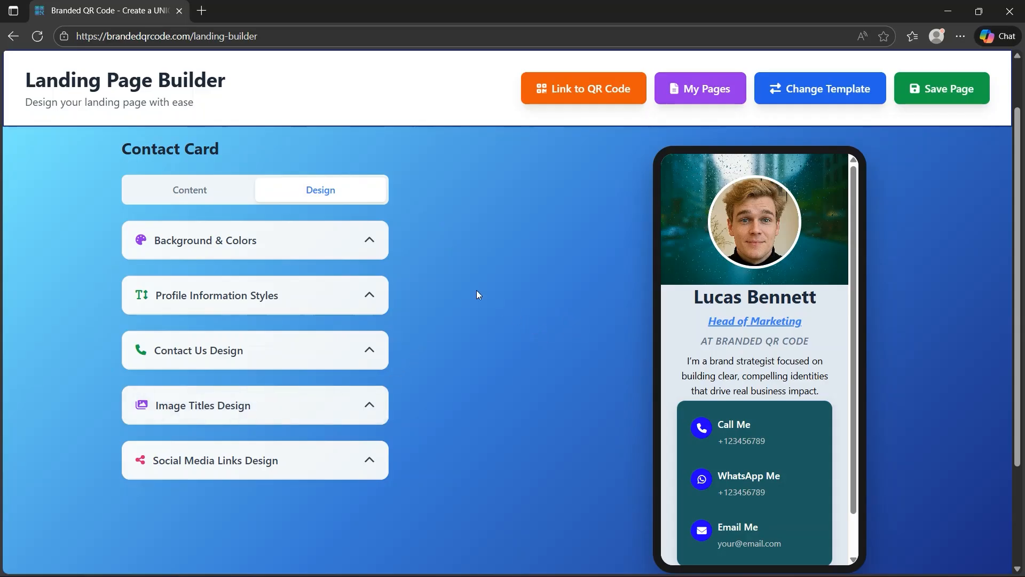
In the content's Profile section, replace the profile photo with the picture of the man holding a laptop
left_click(191, 191)
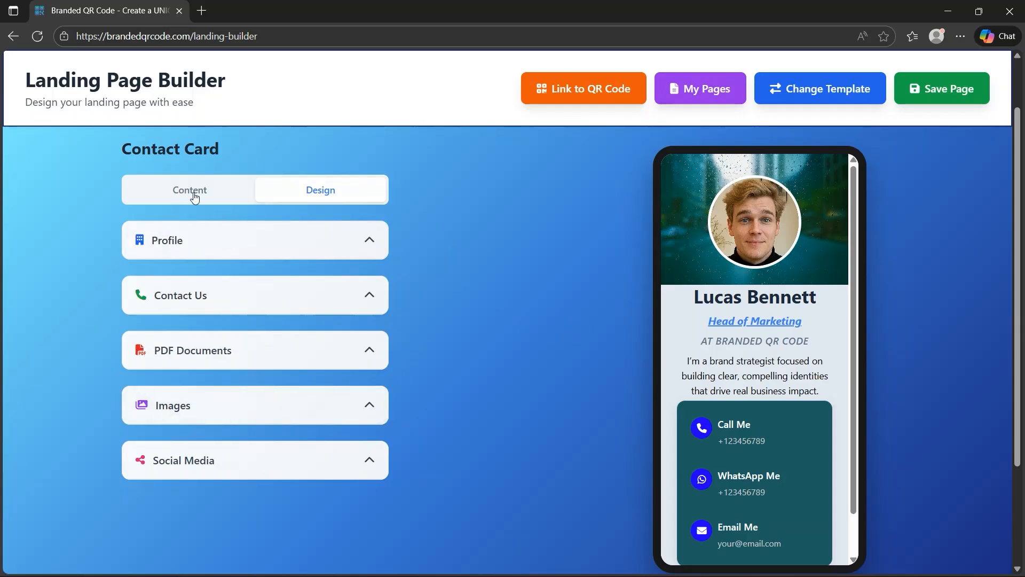
left_click(348, 240)
scroll(444, 303, "down", 2)
scroll(441, 300, "up", 1)
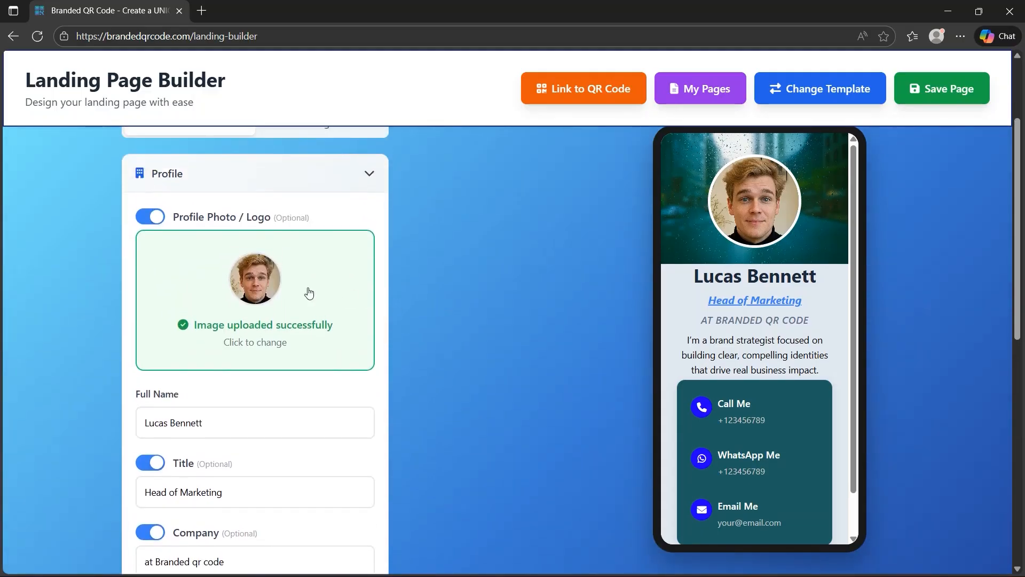
left_click(279, 292)
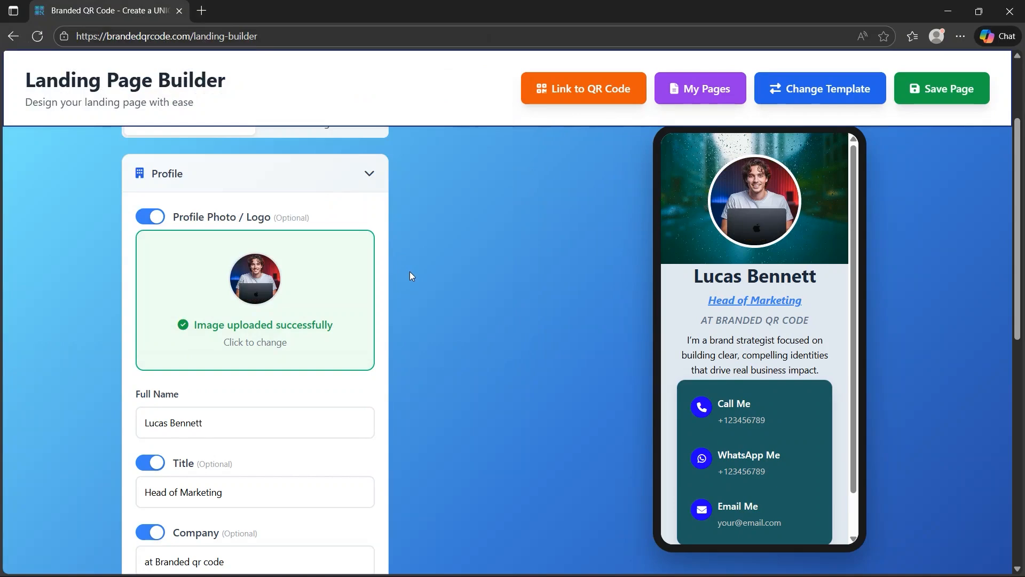
Replace the full name in the Profile section with the card owner's full name
scroll(410, 275, "down", 1)
left_click(242, 350)
key("ctrl+a")
key("BackSpace")
type("Alex")
key("Down")
key("Return")
key("Tab")
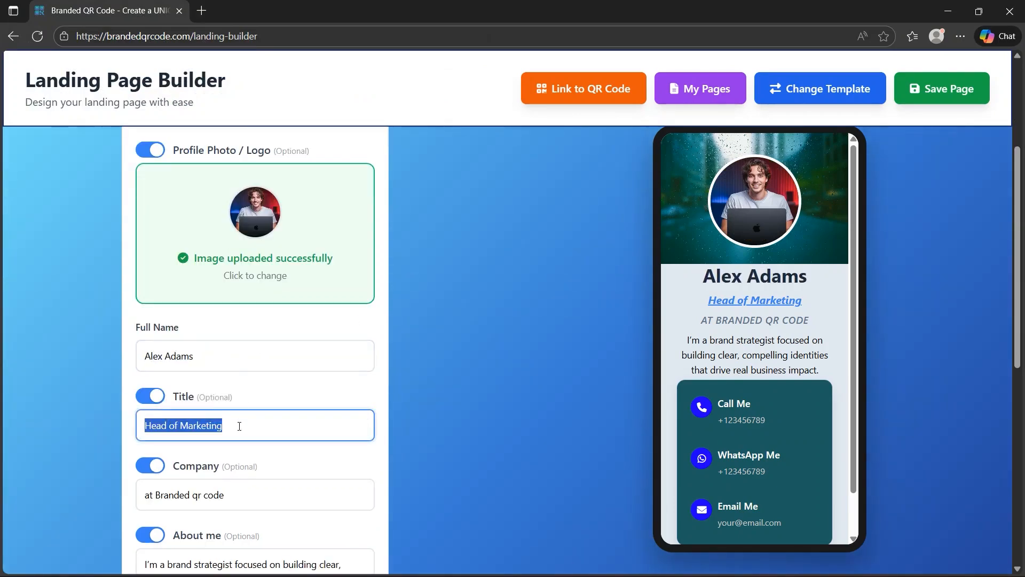
Set the profile title to Software Developer and turn off the Company field
type("So")
key("Down")
key("Return")
key("Tab")
left_click(246, 465)
Replace the About me text with "I build websites and applications as a freelancer."
scroll(377, 444, "down", 1)
left_click_drag(361, 511, 124, 477)
key("BackSpace")
type("I build websites and appl")
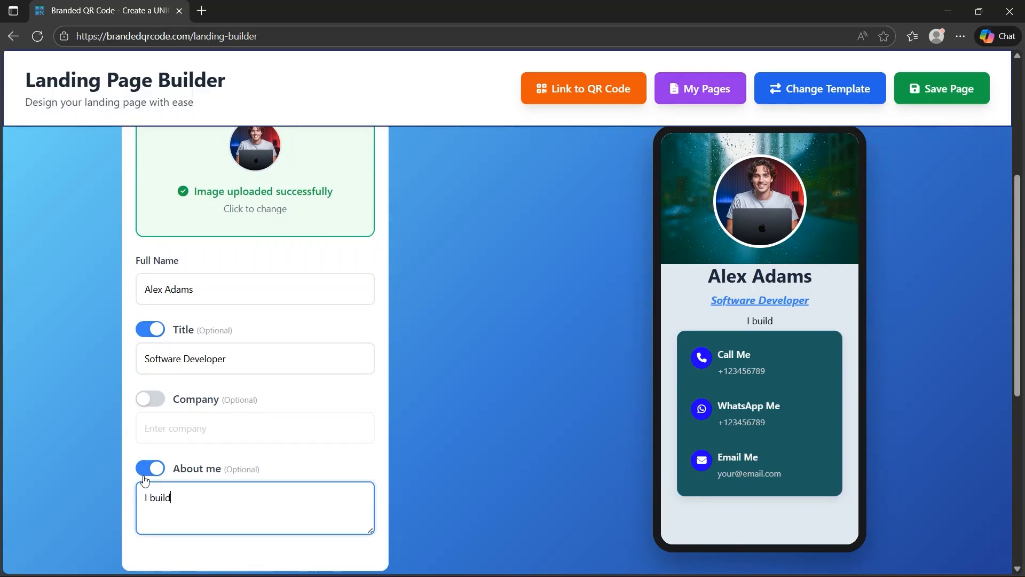
type("ications as a freelancer.")
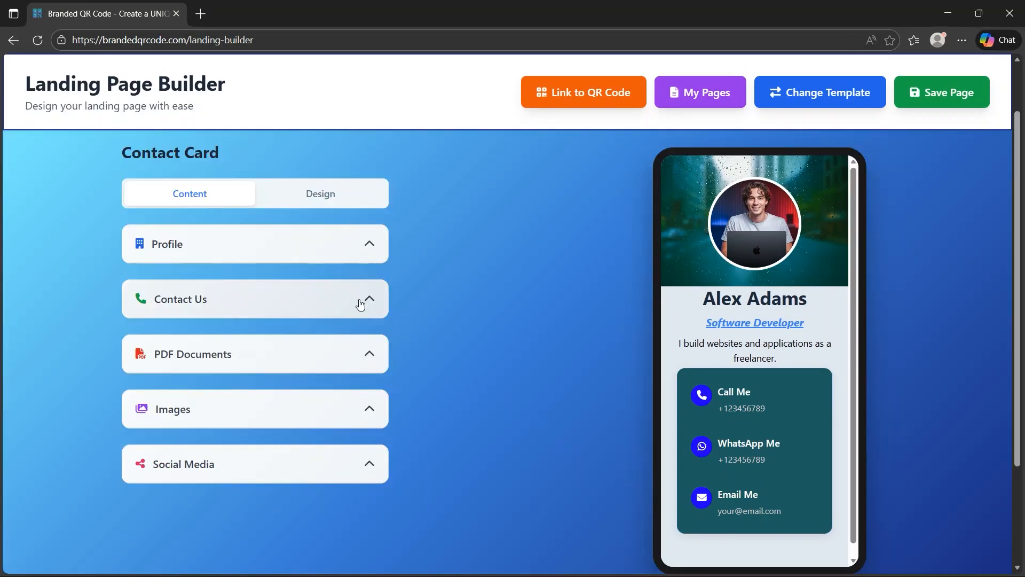
Open the Contact Us section and enable the Website entry with the brandedqrcode.com URL
left_click(360, 299)
scroll(488, 310, "down", 3)
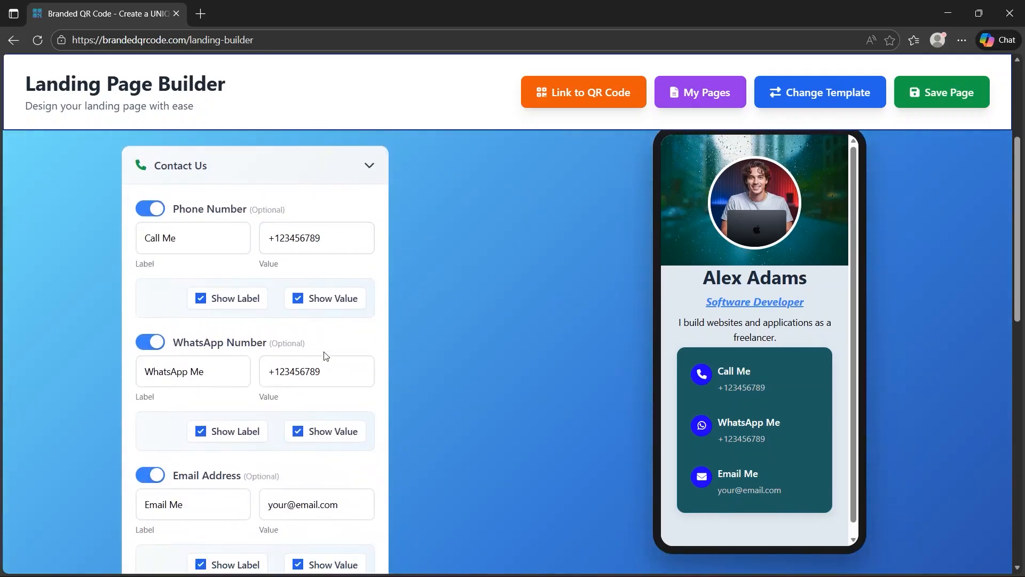
scroll(329, 444, "down", 5)
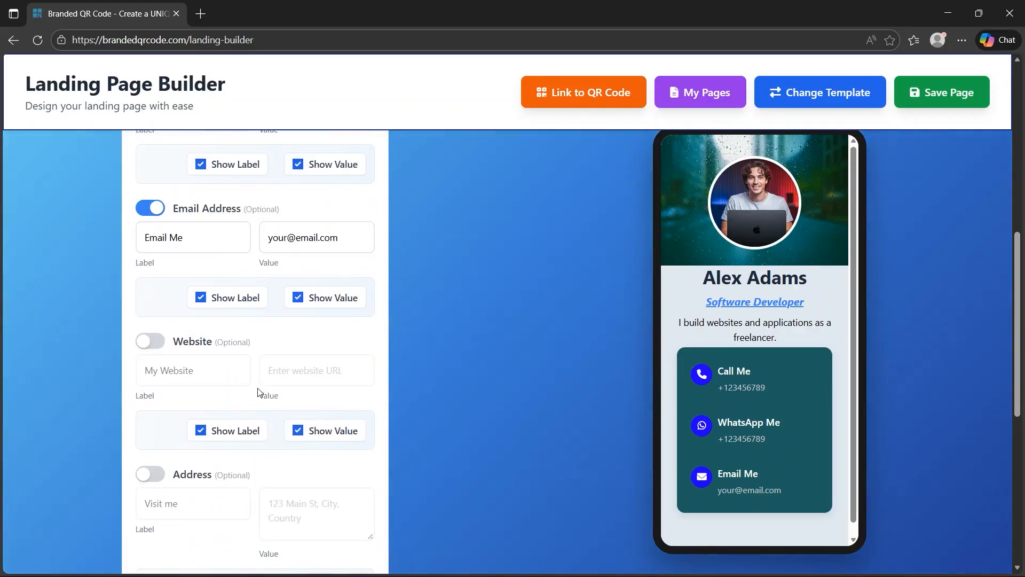
left_click(150, 340)
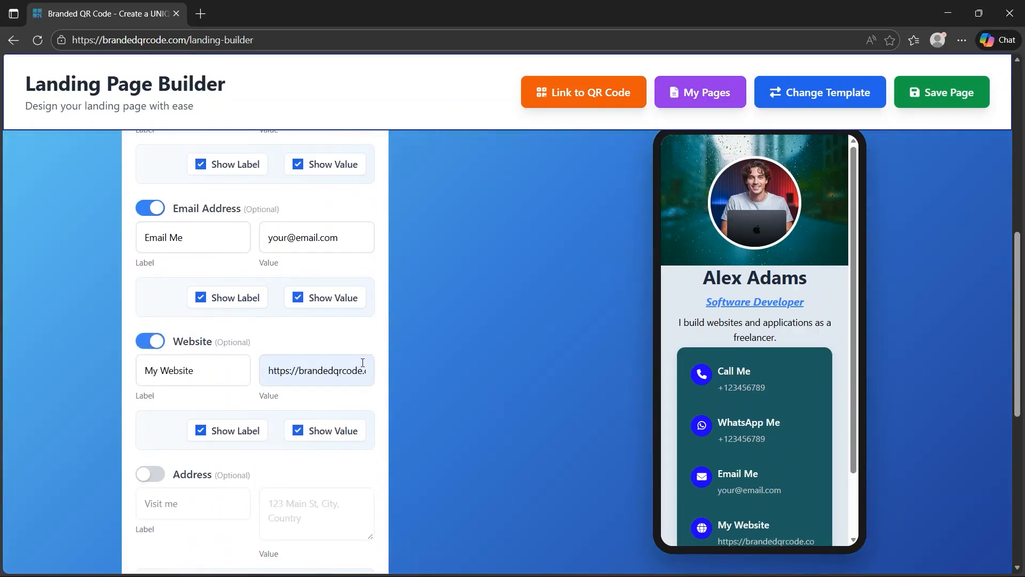
scroll(382, 363, "down", 3)
left_click(150, 341)
left_click(149, 341)
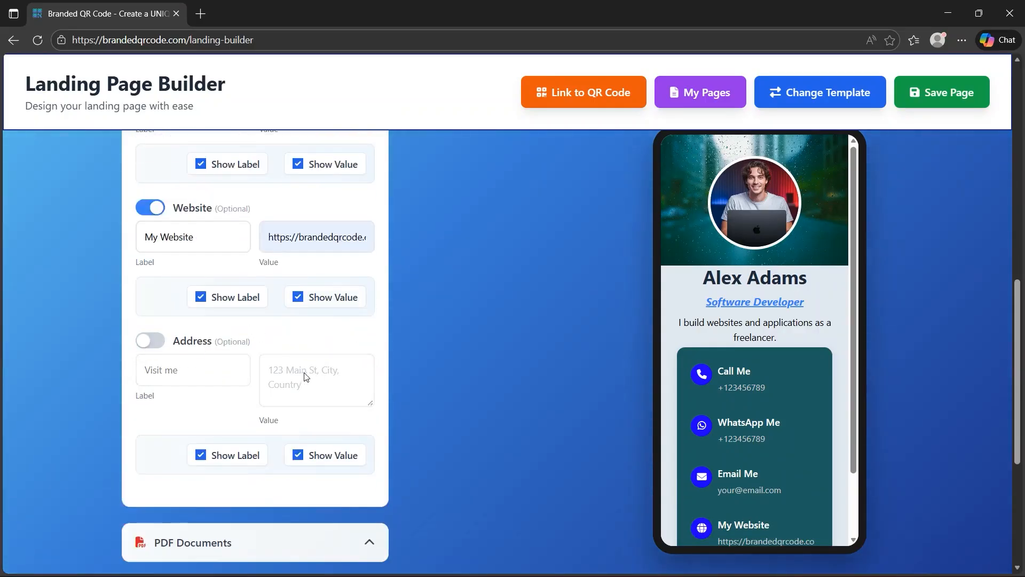
Hide the label of the phone number and the value of the email address on the contact card
scroll(320, 407, "up", 6)
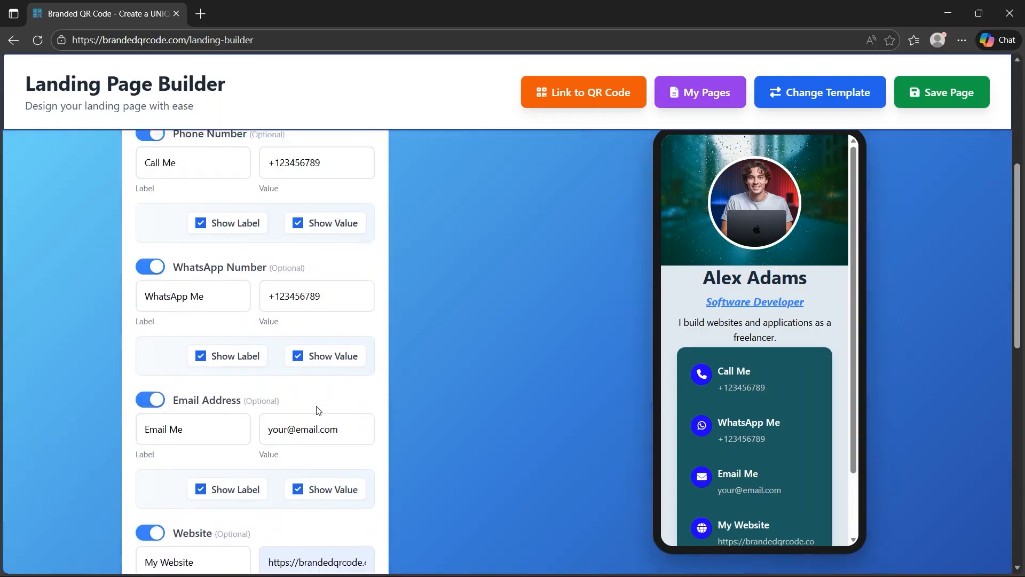
left_click(199, 231)
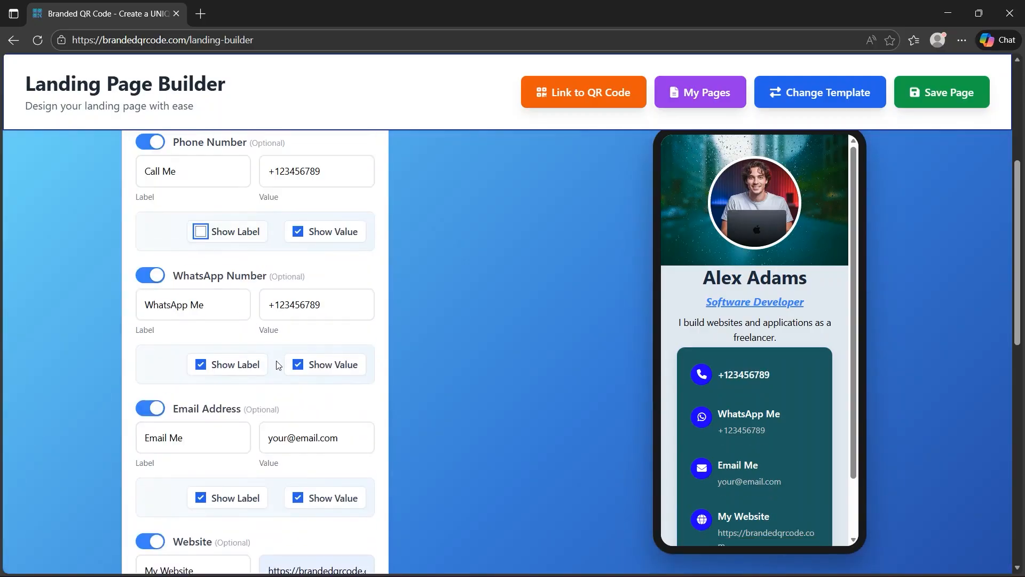
left_click(297, 498)
scroll(303, 484, "down", 1)
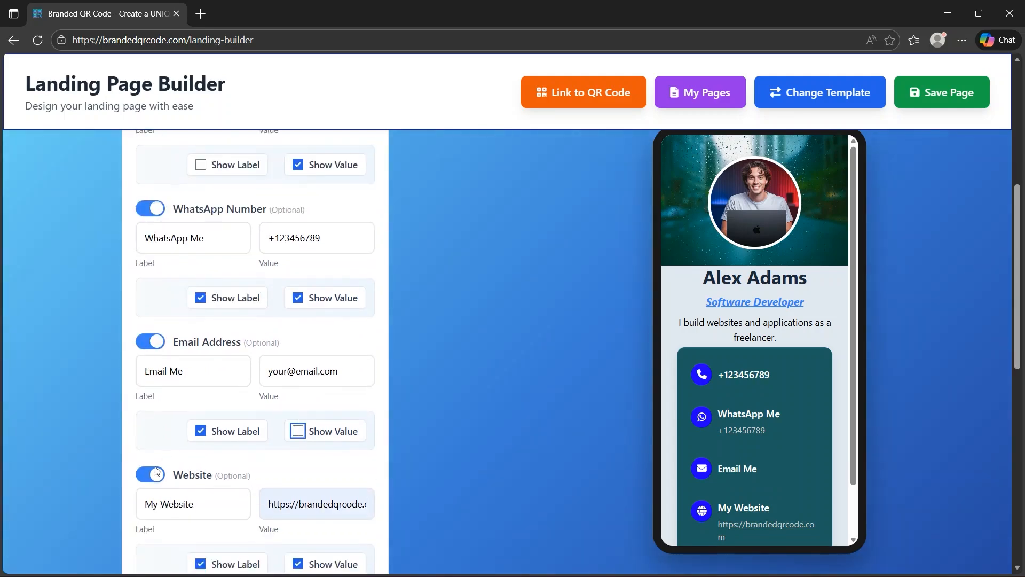
Turn off the Website entry and collapse the Contact Us section
left_click(150, 474)
scroll(273, 374, "up", 5)
left_click(267, 305)
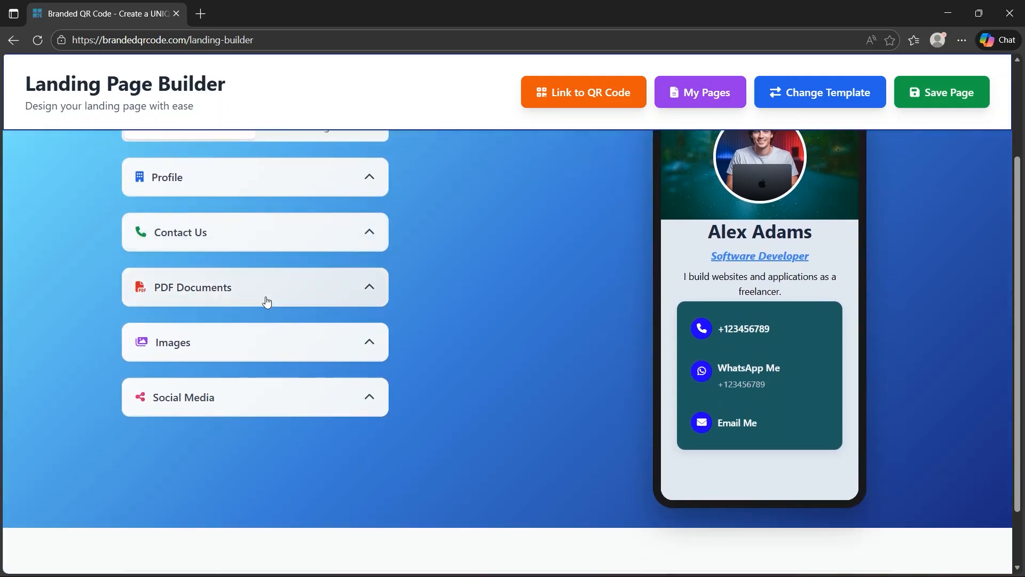
Upload the desk and monitor photo in the Images section using the 1x1 Square layout
left_click(266, 299)
left_click(267, 288)
left_click(251, 333)
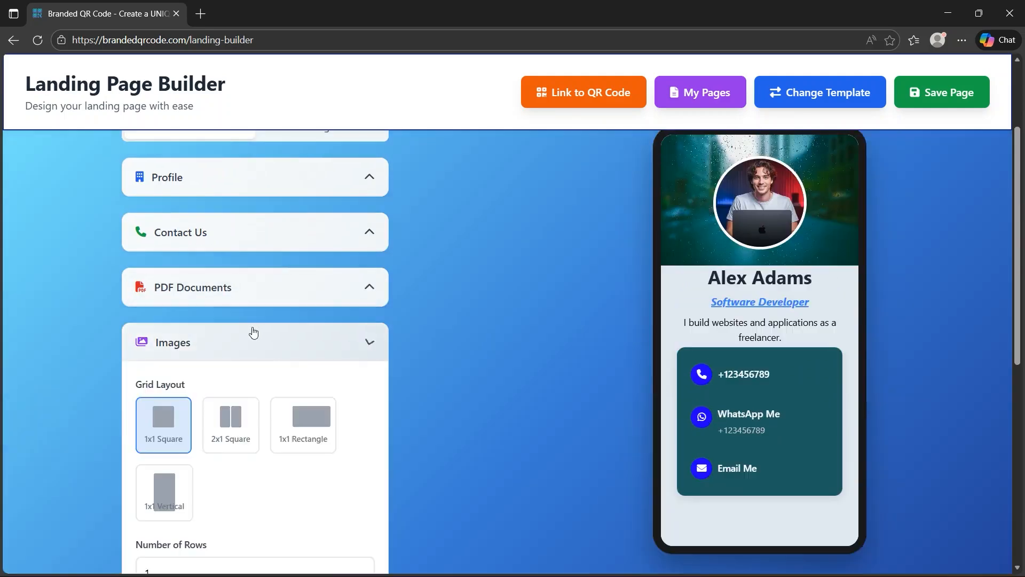
scroll(248, 320, "down", 4)
scroll(248, 319, "down", 2)
left_click(274, 428)
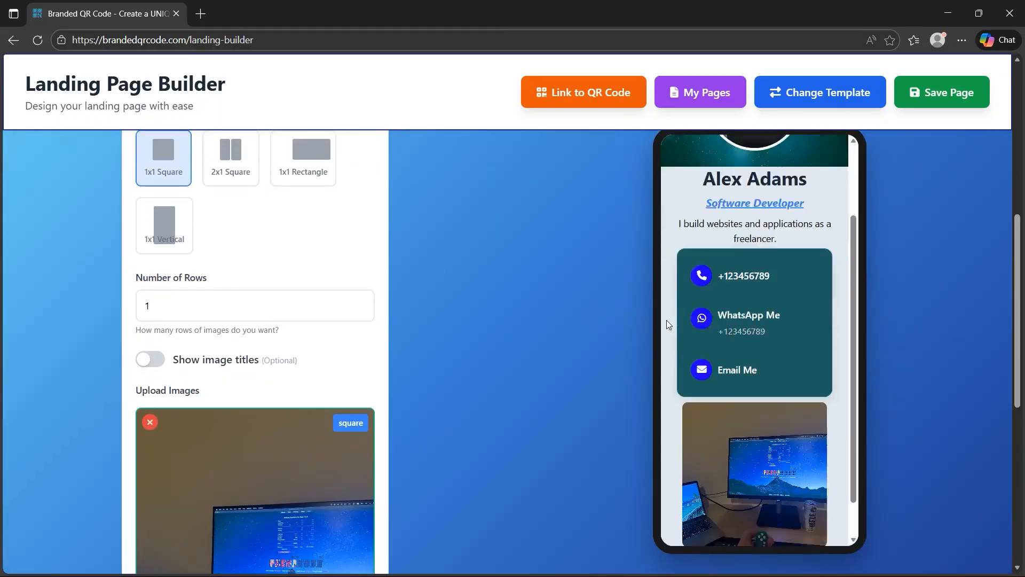
Check the uploaded photo in the card preview, remove it, and collapse the Images section
scroll(412, 351, "down", 1)
scroll(703, 343, "up", 2)
scroll(517, 331, "up", 1)
scroll(511, 328, "down", 1)
left_click(150, 356)
scroll(271, 334, "up", 3)
left_click(257, 222)
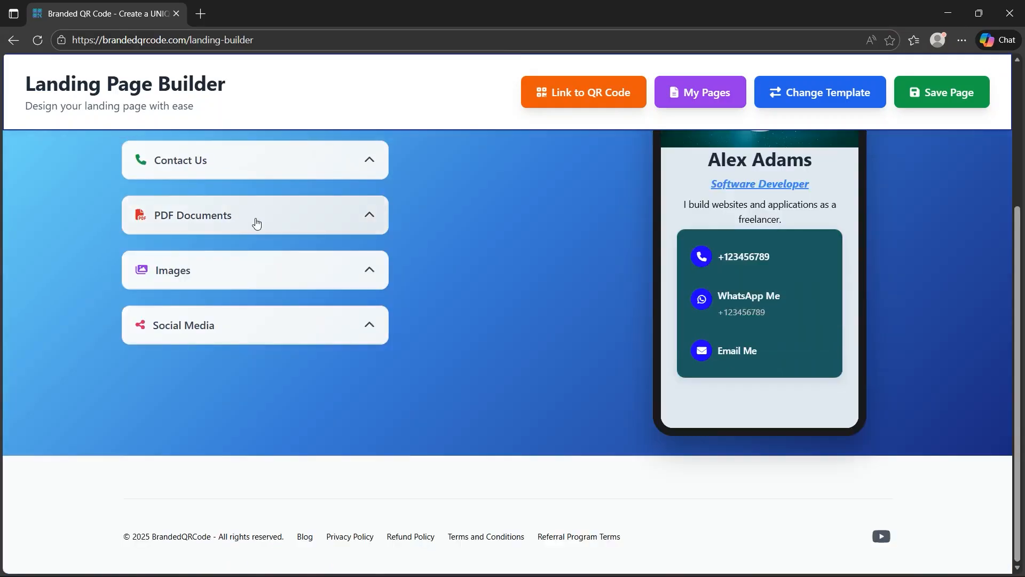
Enable the Instagram link in the Social Media section with the username branded_qrcode
left_click(279, 331)
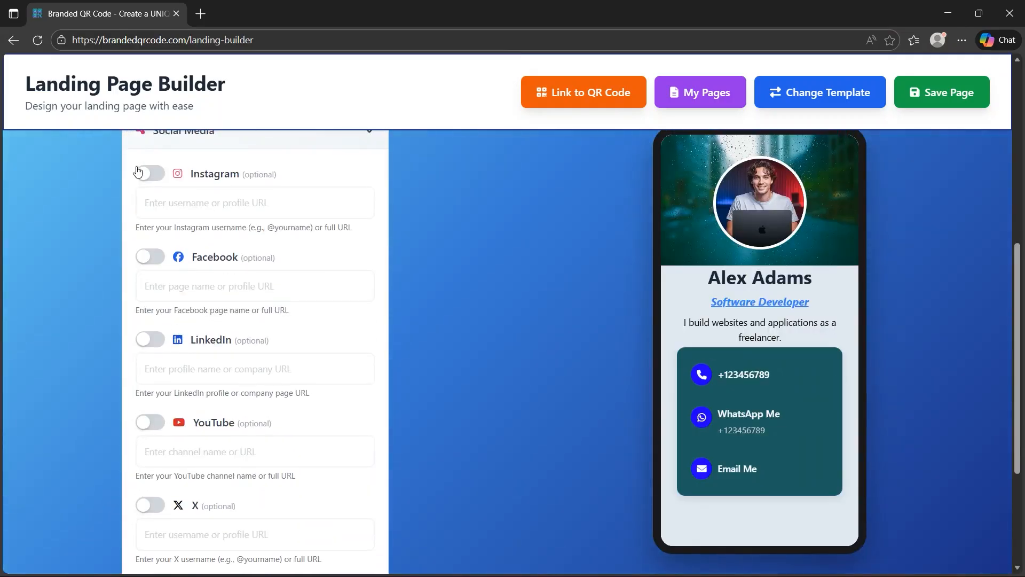
left_click(143, 173)
scroll(752, 396, "down", 2)
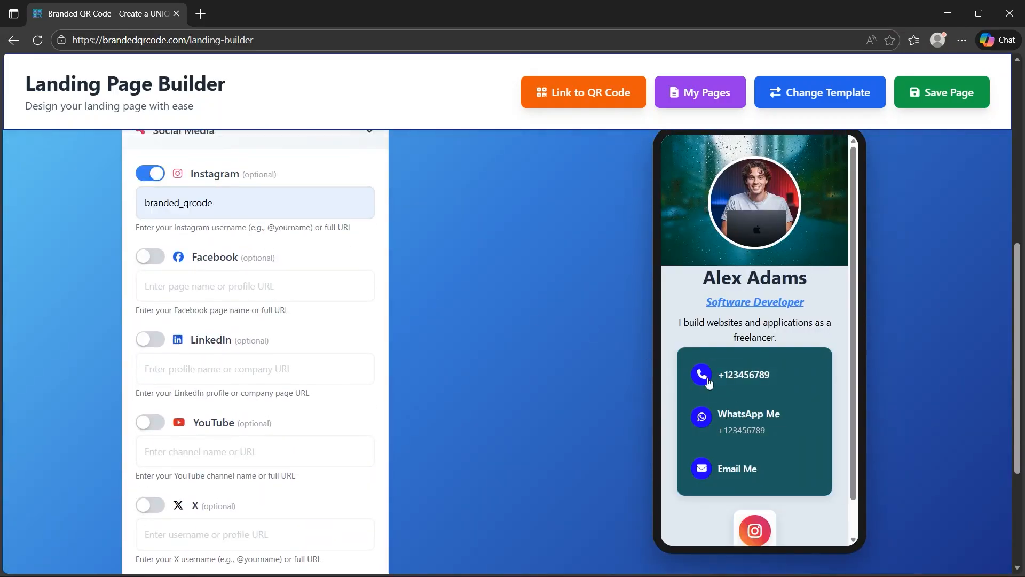
scroll(708, 382, "down", 1)
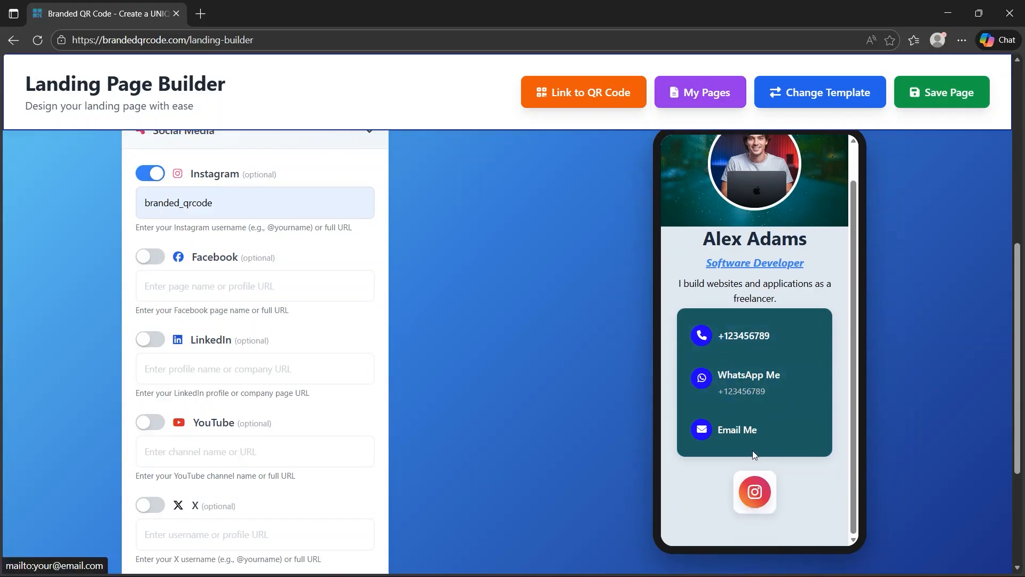
Enable the YouTube link, fill in its channel, and collapse the Social Media section
left_click(151, 423)
left_click(213, 451)
left_click(203, 500)
scroll(228, 383, "up", 4)
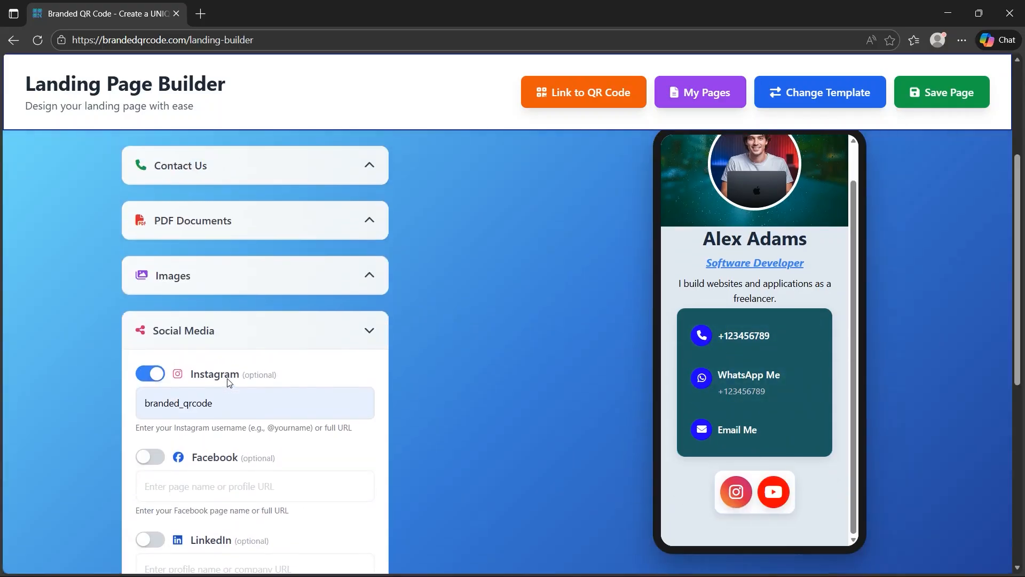
left_click(246, 341)
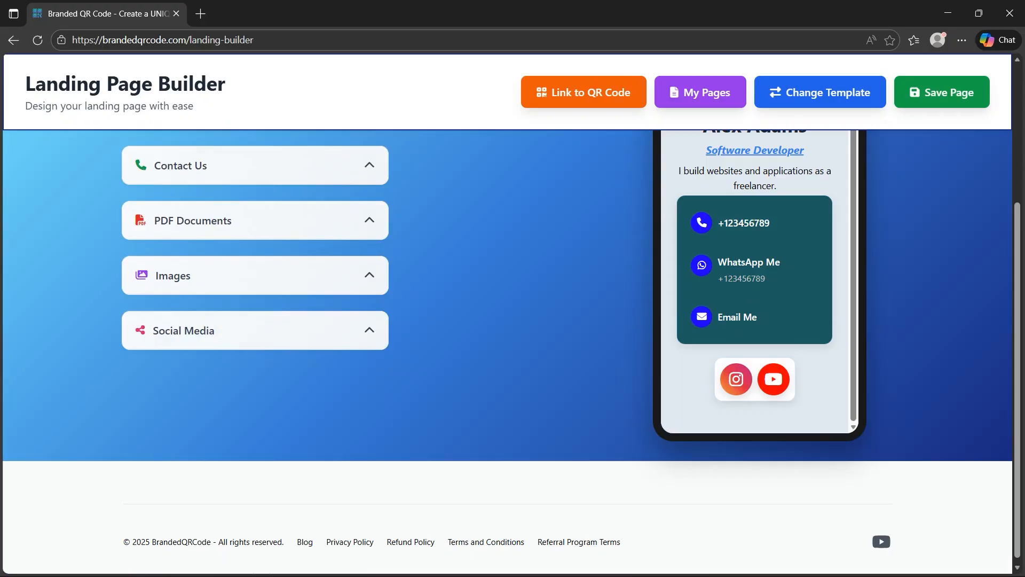
Switch to the card's design settings and expand Background & Colors
scroll(410, 371, "up", 4)
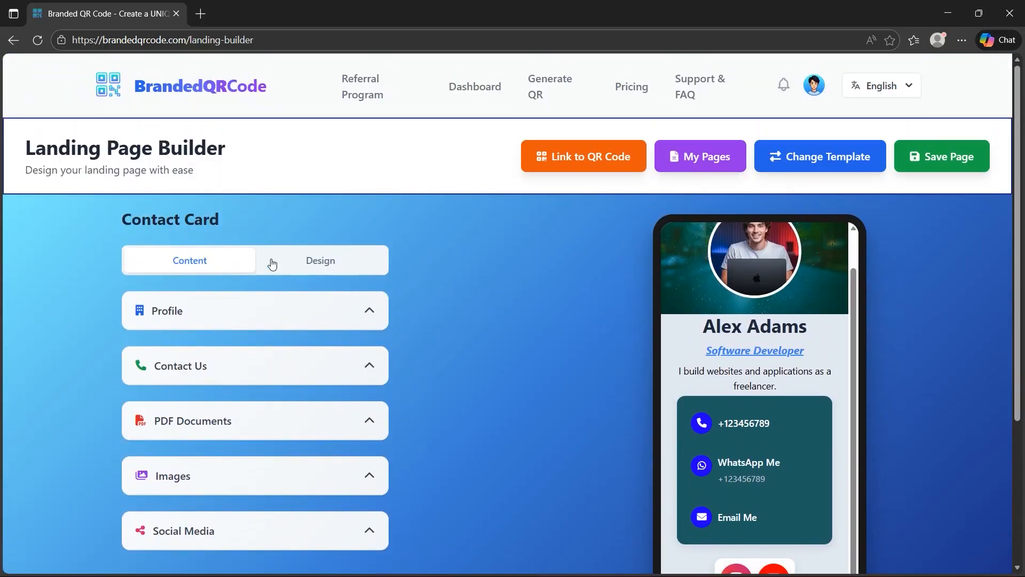
left_click(294, 267)
scroll(479, 302, "down", 1)
scroll(835, 370, "up", 1)
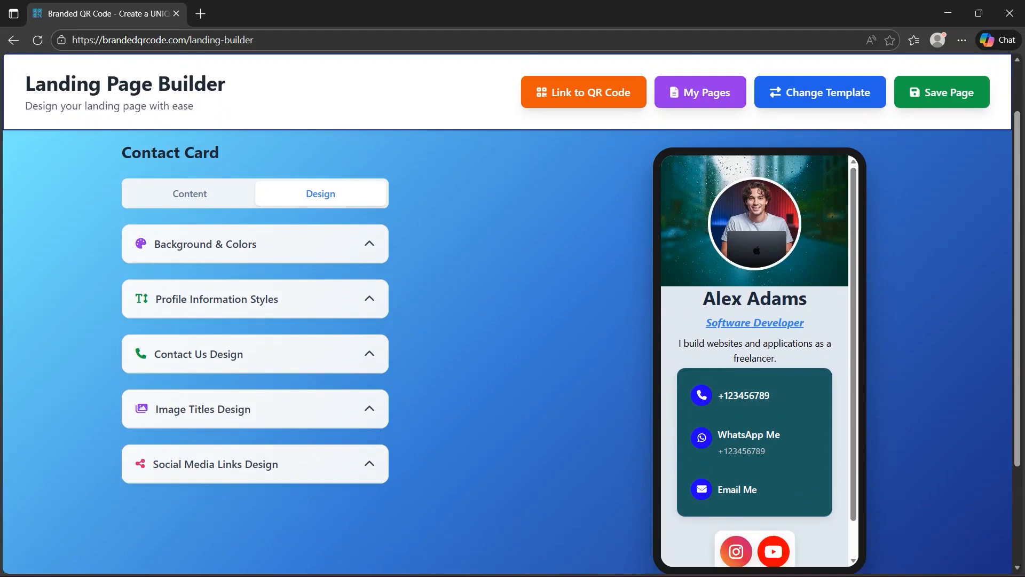
left_click(363, 246)
scroll(320, 250, "down", 1)
Try an Image Only background with the black and gold picture, and return to the Colors/Image mode
left_click(208, 234)
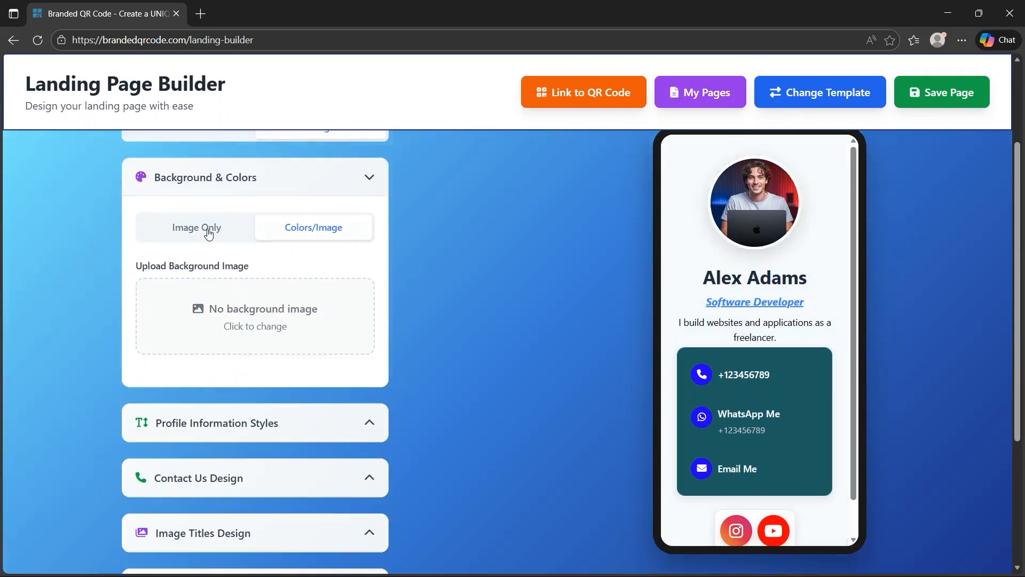
left_click(285, 322)
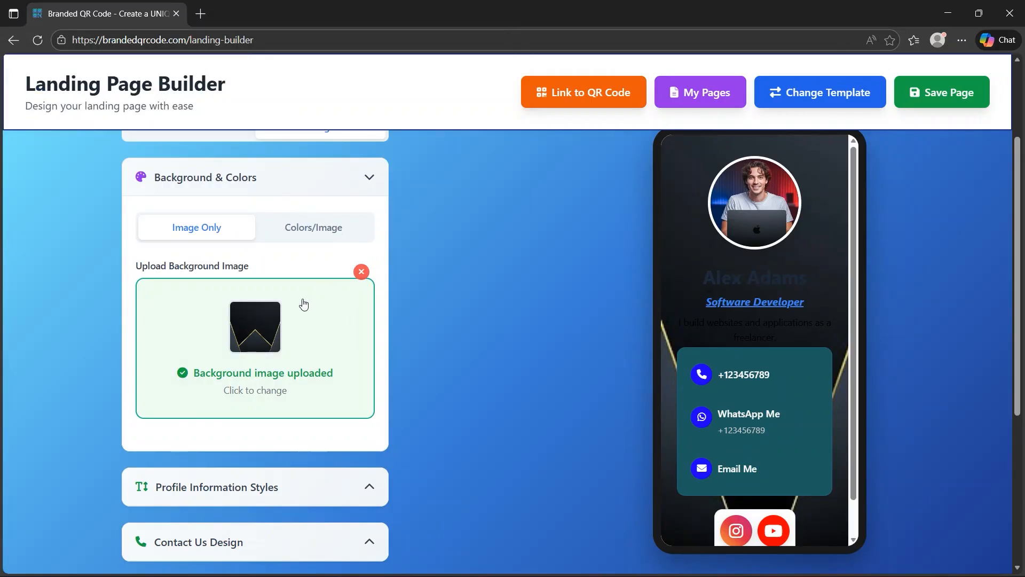
left_click(293, 231)
Deactivate the primary image/secondary color option and set the primary background color to bright blue
scroll(299, 252, "down", 1)
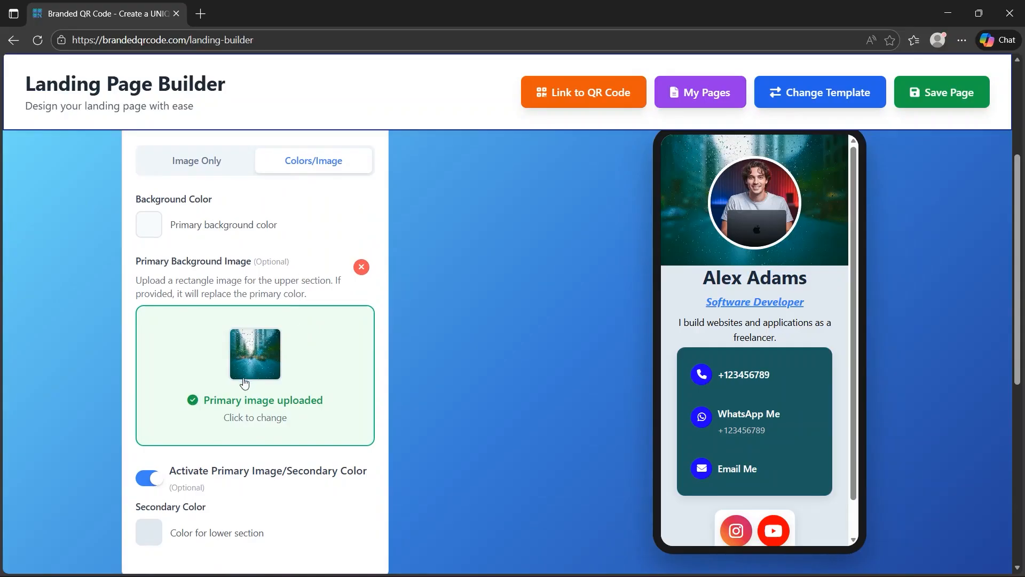
left_click(158, 485)
left_click(148, 224)
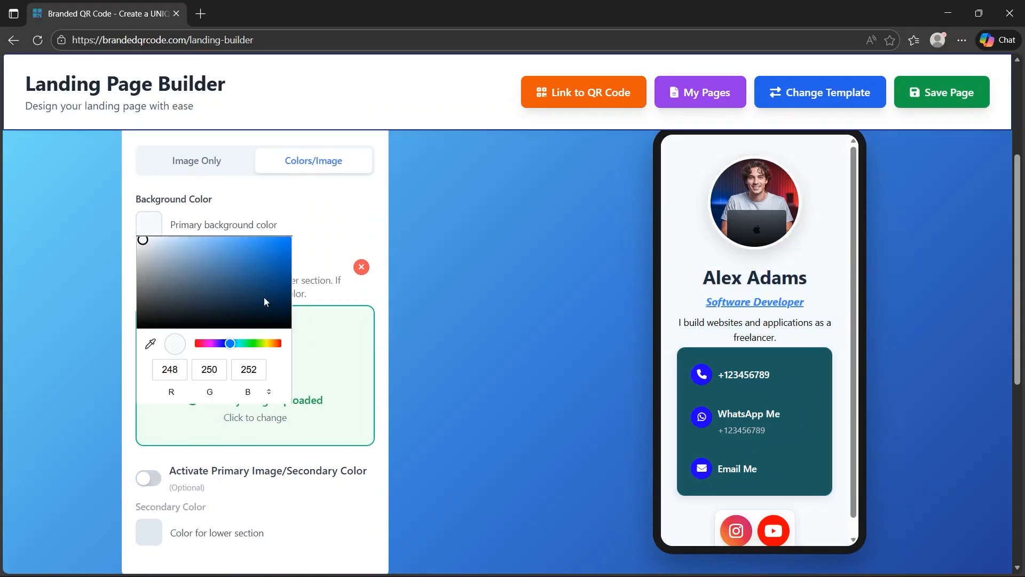
left_click(286, 236)
left_click(346, 224)
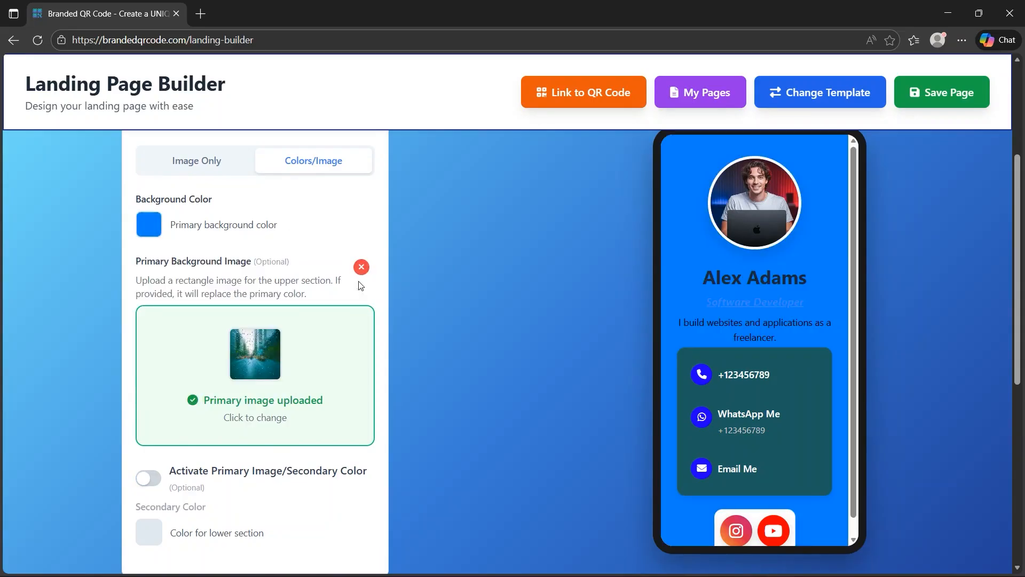
Activate the primary image/secondary color option and set the secondary color for the lower section to bright yellow
left_click(146, 487)
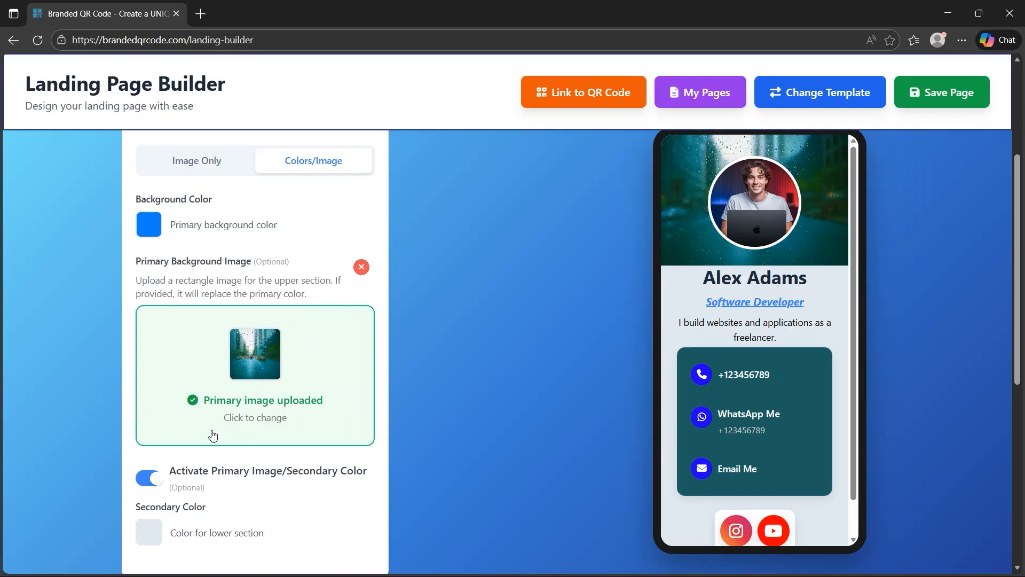
scroll(216, 464, "down", 1)
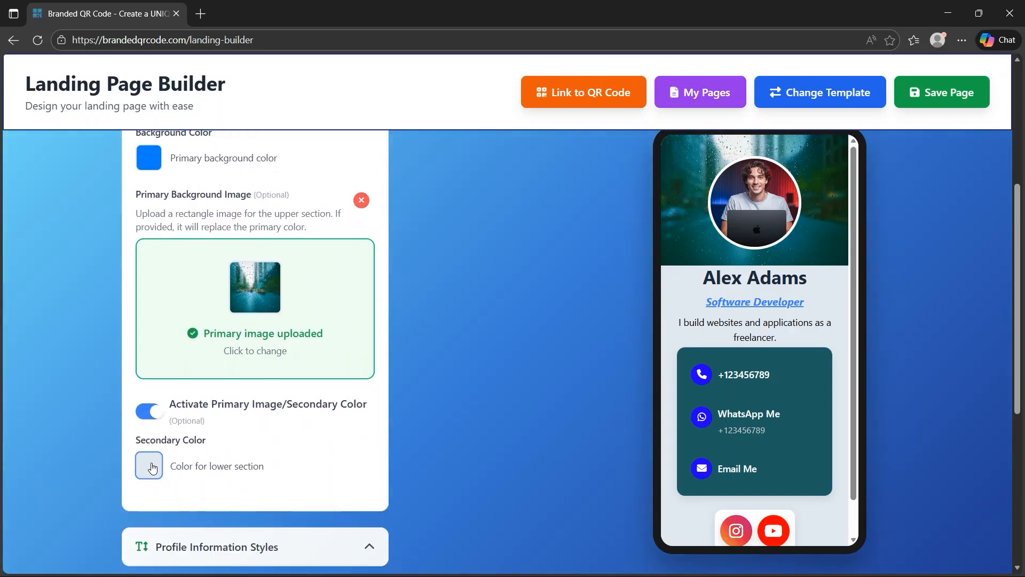
left_click(148, 466)
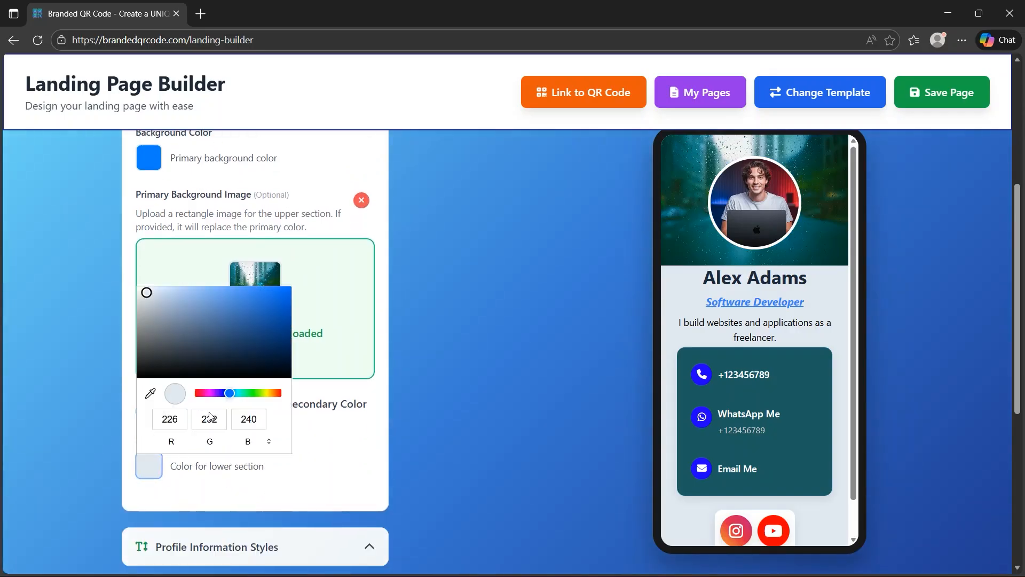
left_click(265, 393)
left_click_drag(275, 327, 290, 242)
left_click(336, 475)
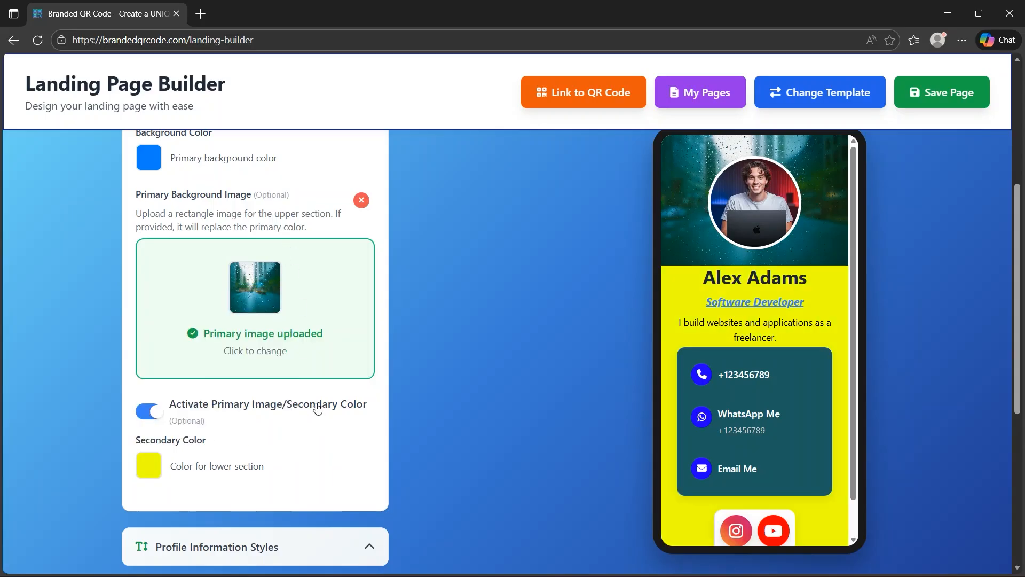
Set the background mode to Image Only with the black and gold picture and collapse Background & Colors
scroll(209, 273, "up", 1)
left_click(208, 162)
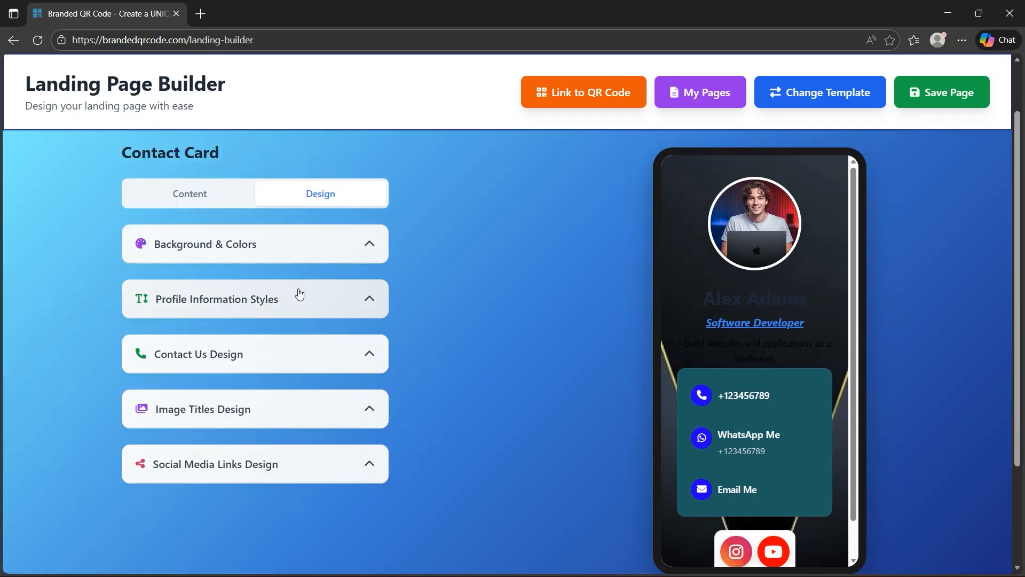
scroll(299, 294, "down", 1)
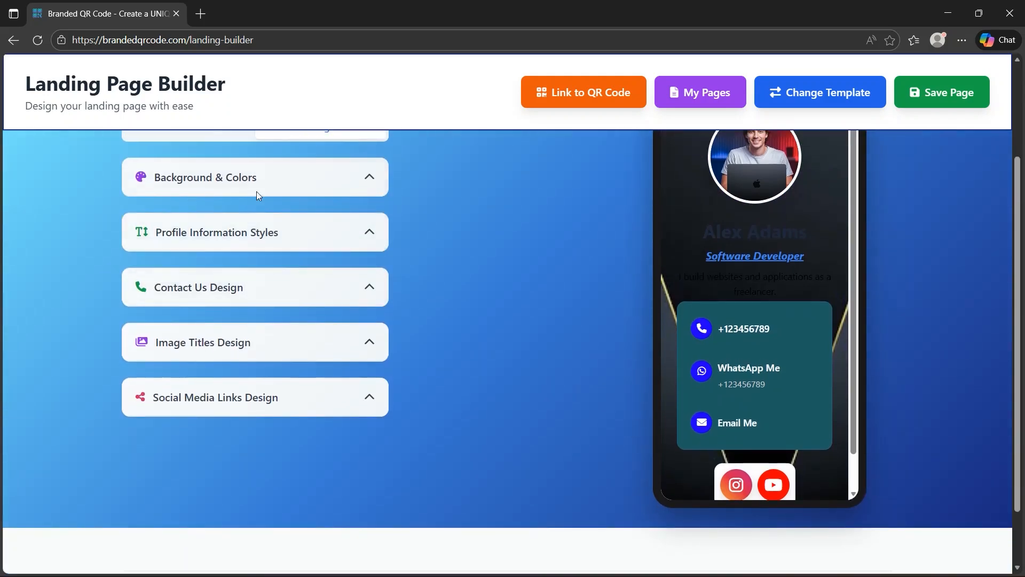
Expand Profile Information Styles and set the full name's text color to bright yellow (RGB 225, 255, 0)
left_click(275, 235)
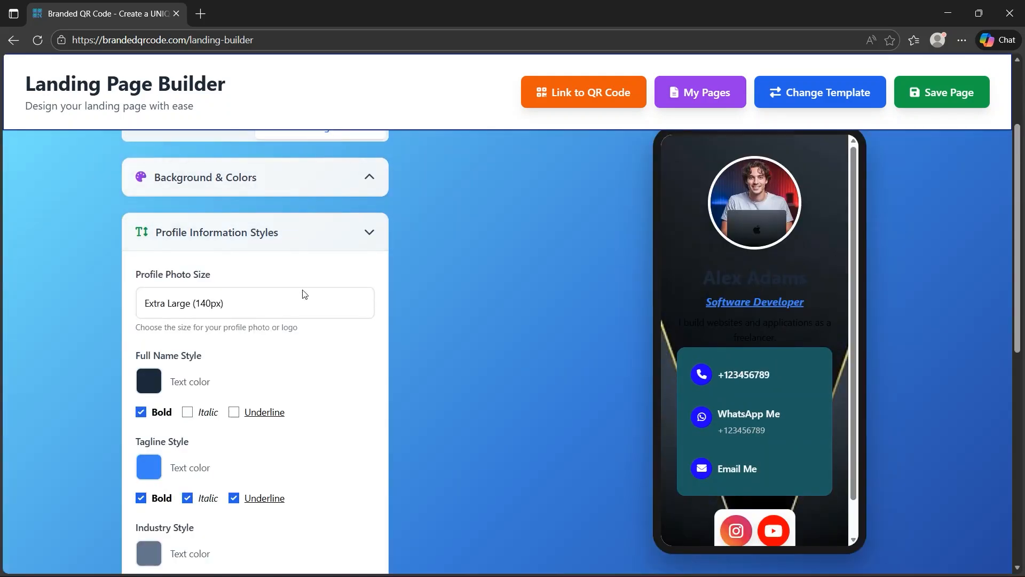
scroll(305, 293, "down", 1)
left_click(150, 315)
left_click(264, 433)
left_click(289, 330)
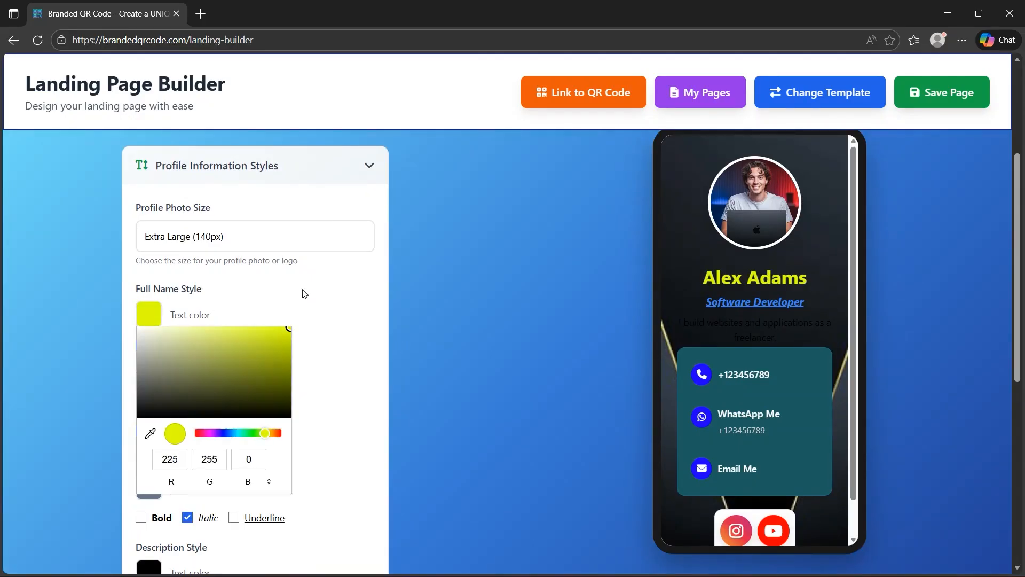
left_click(337, 296)
Try underlining the full name and turn the underline off again
left_click(235, 349)
scroll(157, 403, "down", 1)
left_click(189, 367)
left_click(189, 367)
left_click(234, 282)
Set both the industry and the description text colors to white
left_click(151, 421)
left_click(138, 241)
left_click(325, 297)
left_click(150, 506)
left_click_drag(155, 341, 73, 305)
left_click(337, 351)
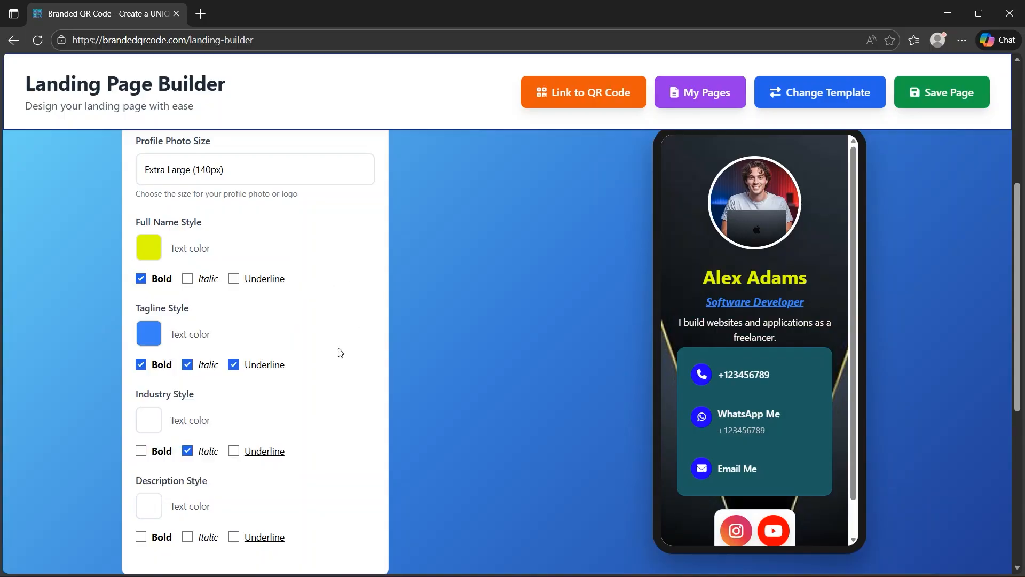
Try the Medium (100px) profile photo size, and settle on Large (120px)
scroll(332, 368, "down", 1)
scroll(277, 278, "up", 1)
left_click(232, 172)
left_click(206, 215)
left_click(214, 172)
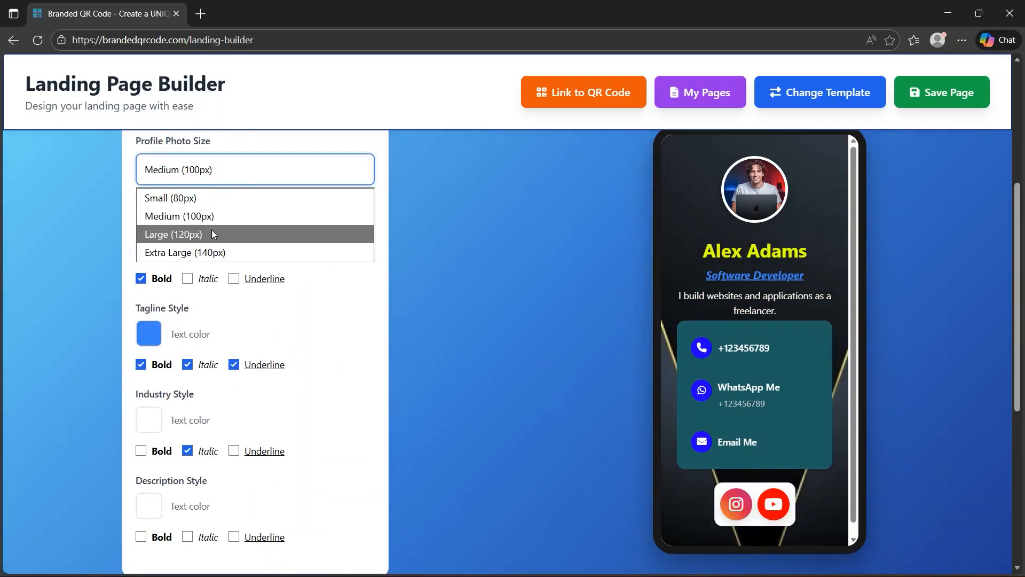
left_click(211, 233)
Collapse the profile styles, expand Contact Us Design, and set the contact container's background color to bright yellow
scroll(315, 341, "down", 1)
scroll(299, 299, "up", 2)
left_click(265, 167)
left_click(267, 220)
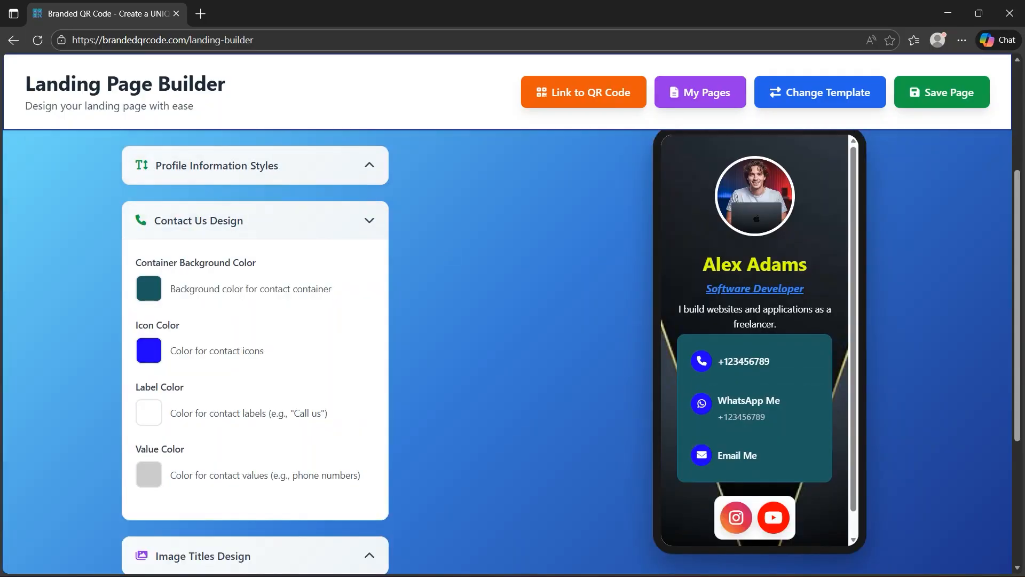
left_click(150, 290)
left_click(265, 405)
left_click_drag(272, 331, 293, 306)
left_click(366, 279)
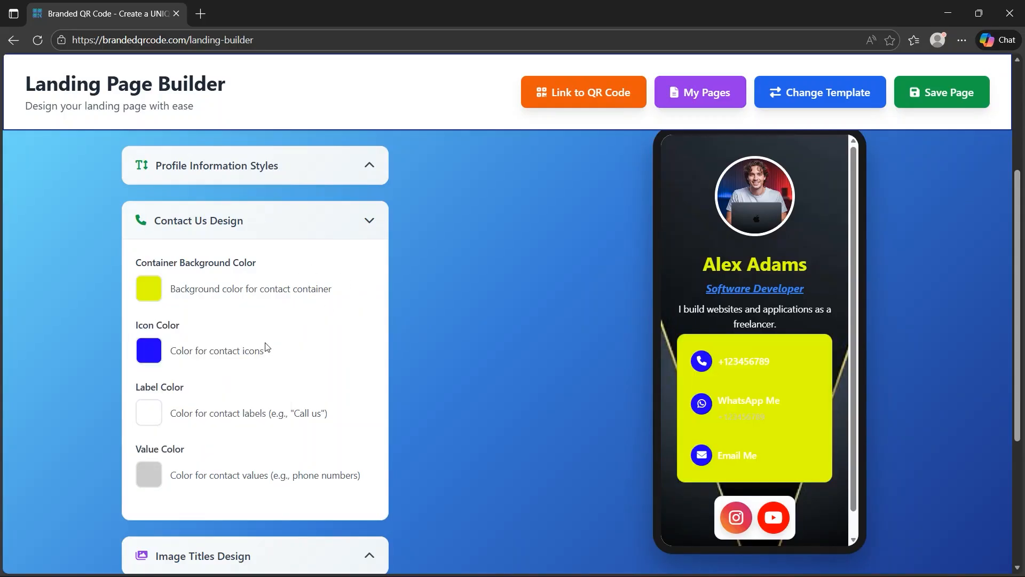
Set the contact icon color to black
left_click(153, 355)
left_click(251, 469)
left_click(195, 469)
left_click(214, 452)
left_click(305, 376)
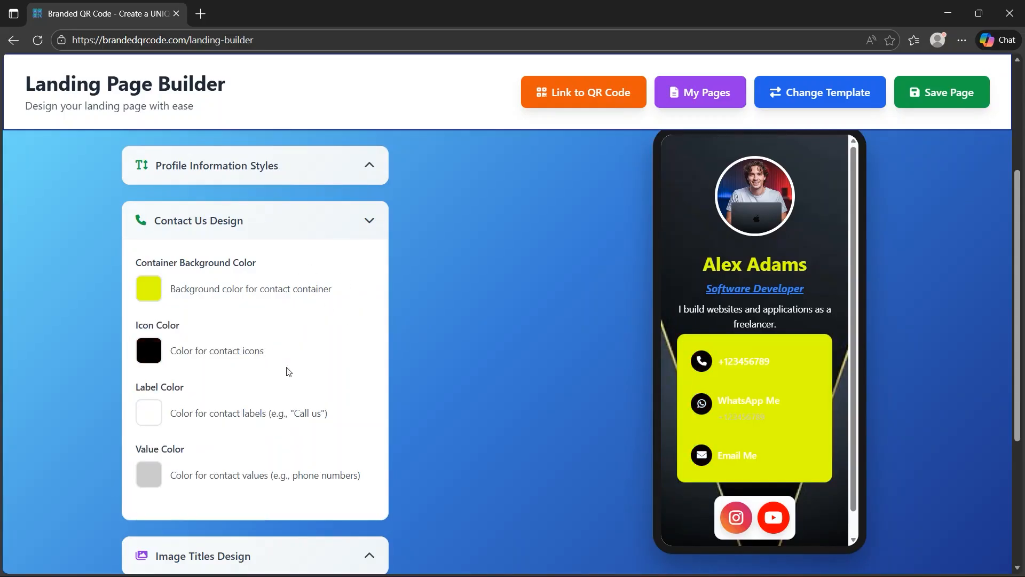
Set the contact label color to dark blue
left_click(150, 413)
left_click(222, 340)
left_click_drag(277, 310, 336, 263)
left_click(320, 358)
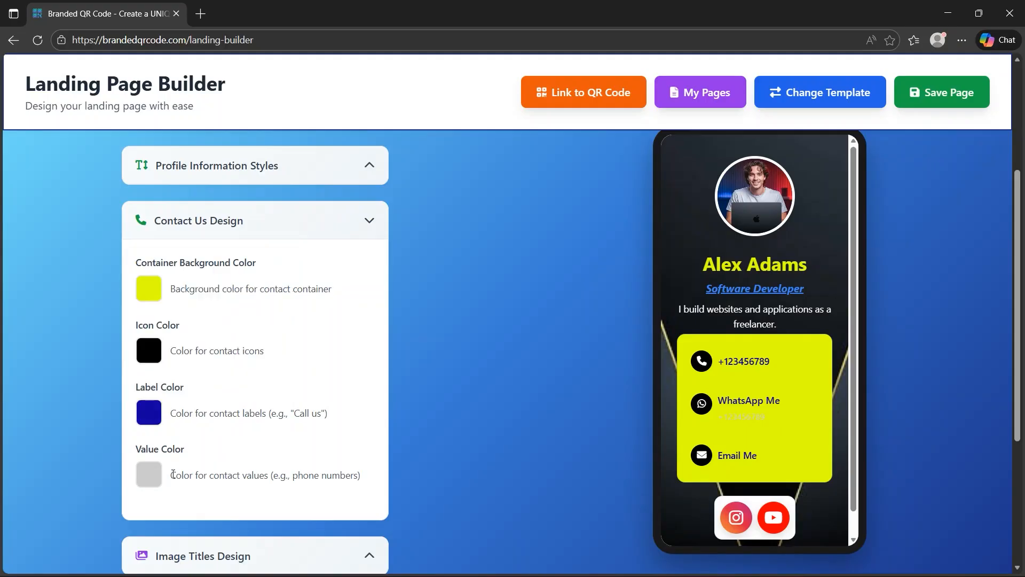
Set the contact value color to dark gray and collapse the Contact Us Design section
left_click(151, 474)
left_click_drag(152, 355, 110, 364)
left_click(110, 363)
left_click(306, 221)
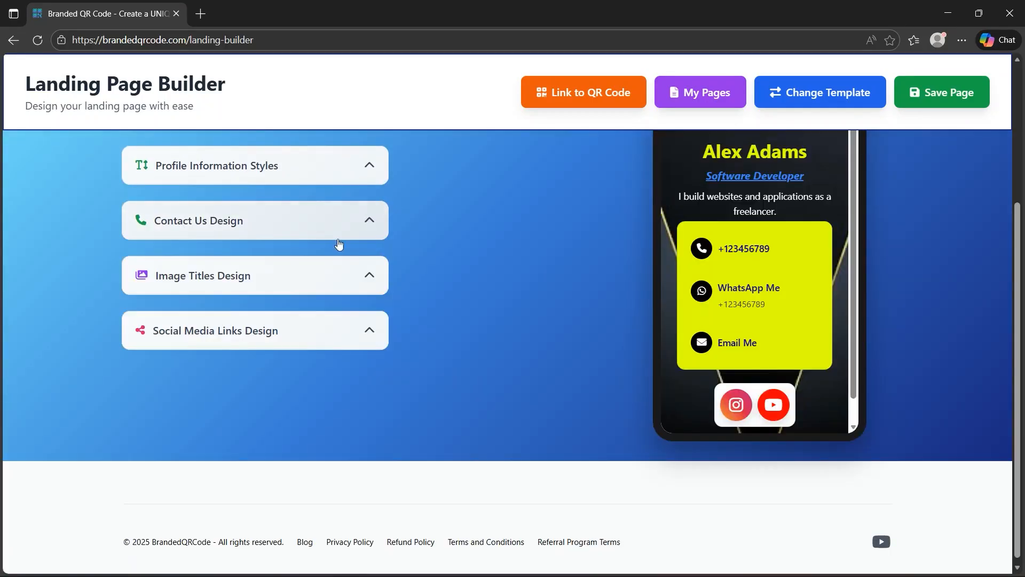
Review the color, font size and text style options in Image Titles Design, and collapse the section
left_click(373, 273)
scroll(299, 304, "down", 1)
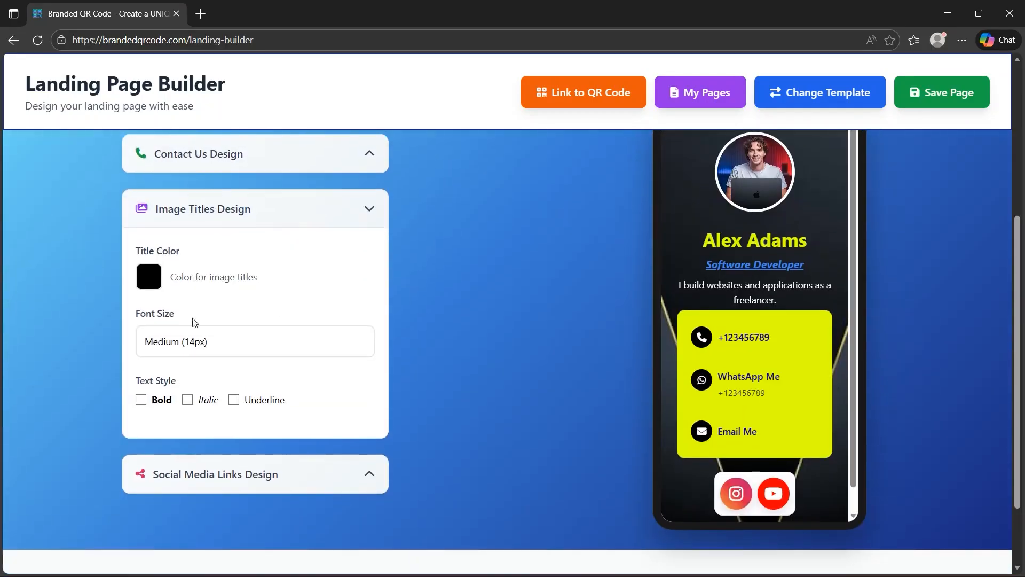
left_click(318, 225)
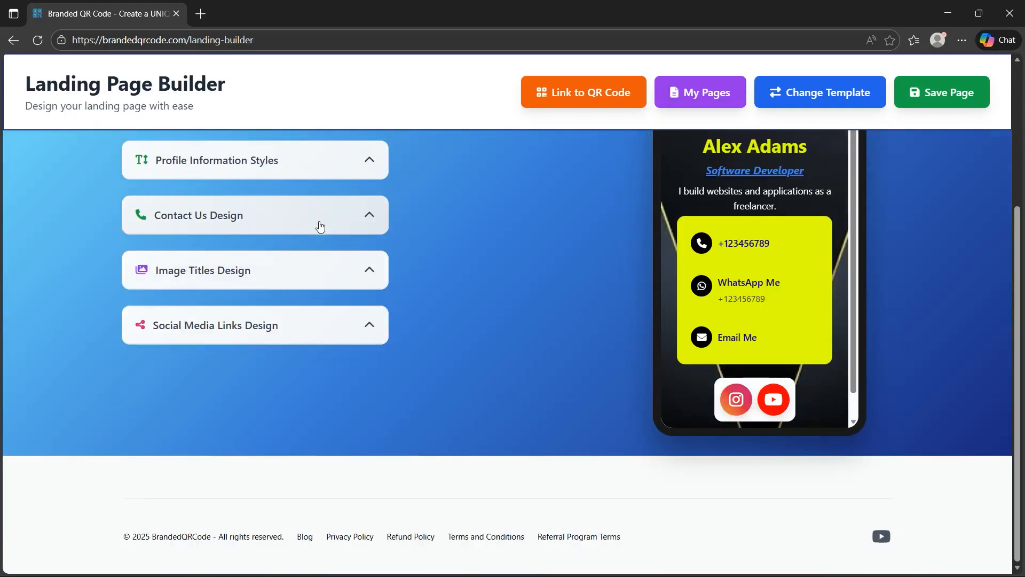
Expand Social Media Links Design and sample the contact container's yellow as the social media container's background color
left_click(335, 327)
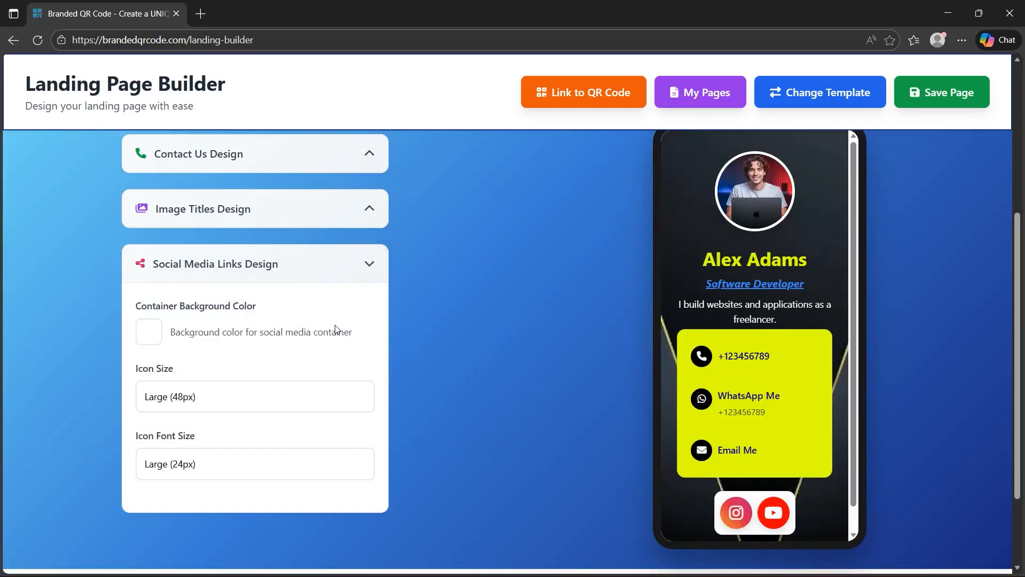
scroll(278, 354, "up", 1)
left_click(151, 334)
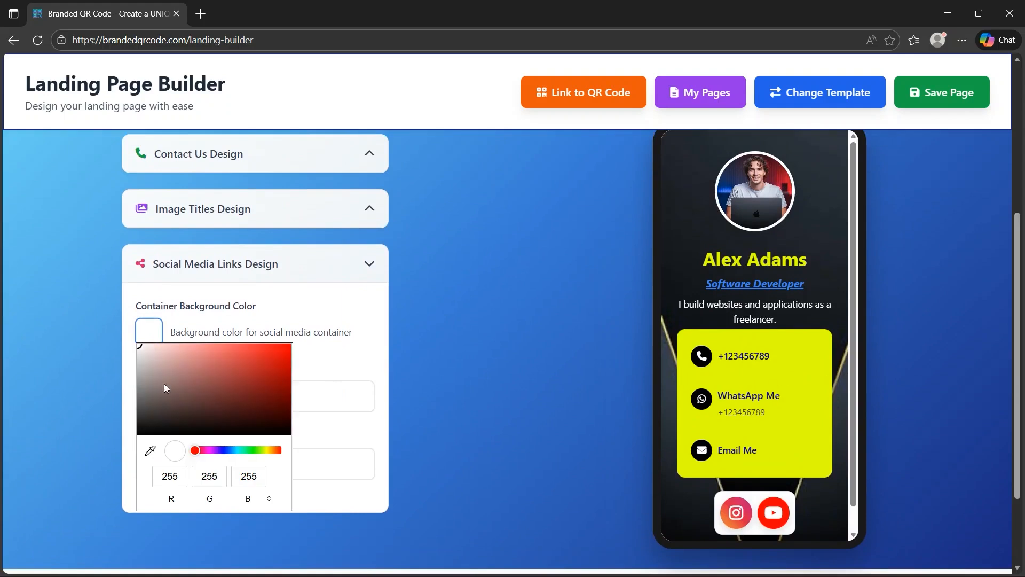
left_click(150, 452)
left_click(789, 374)
left_click(451, 363)
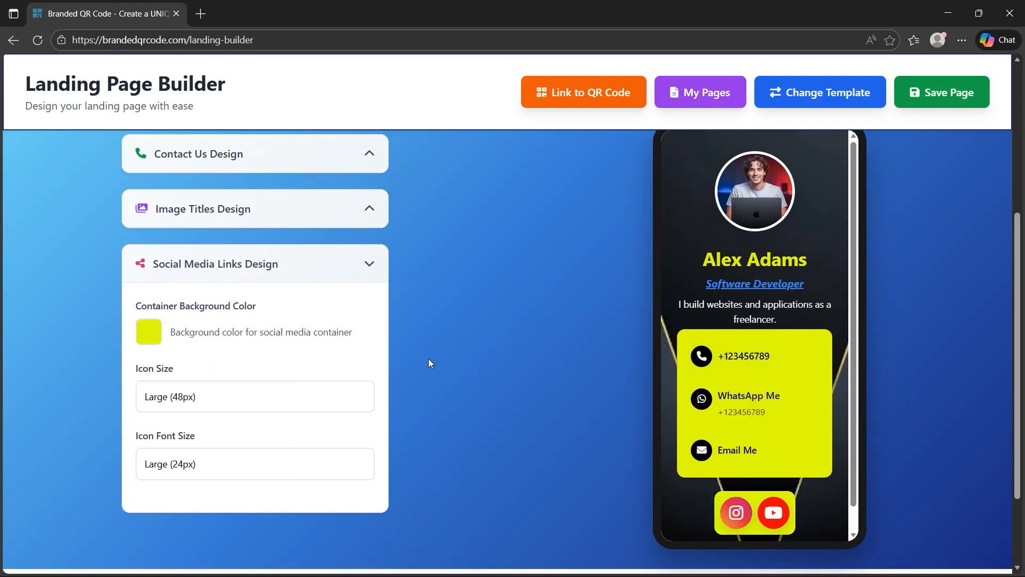
Set the social media icon size to Medium (40px) and the icon font size to Medium (20px)
left_click(236, 408)
left_click(215, 443)
left_click(229, 403)
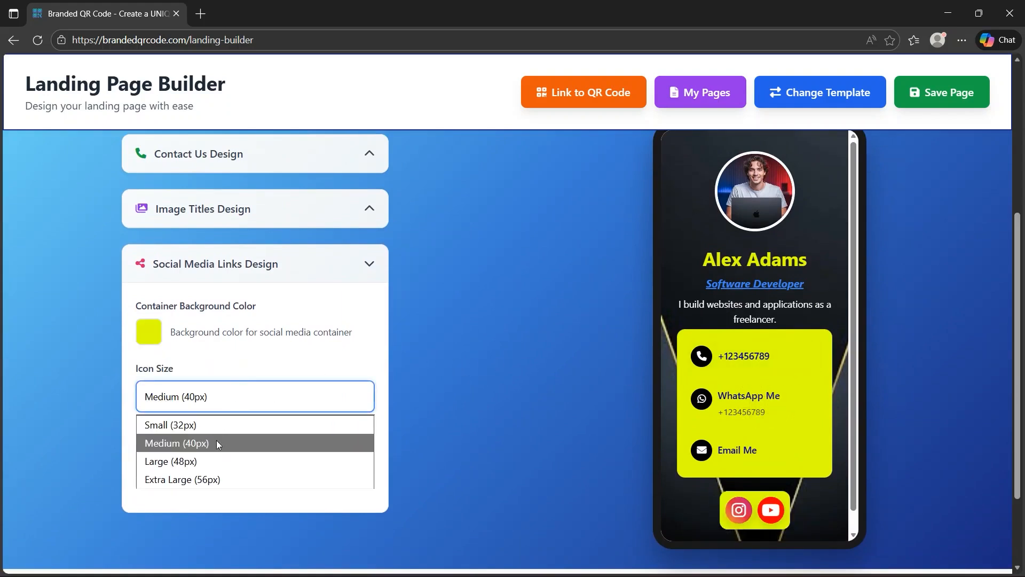
key("Escape")
left_click(222, 458)
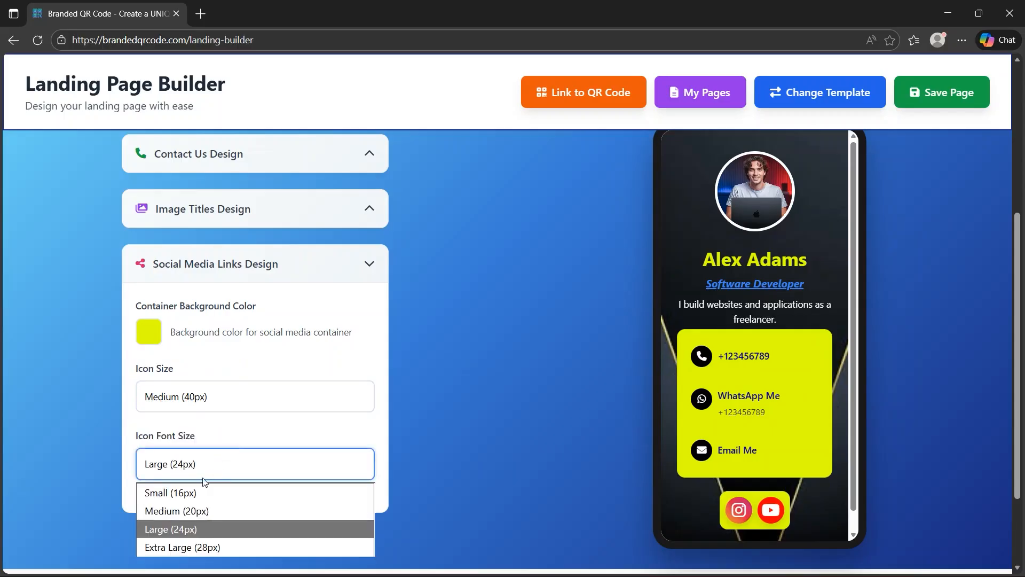
left_click(193, 505)
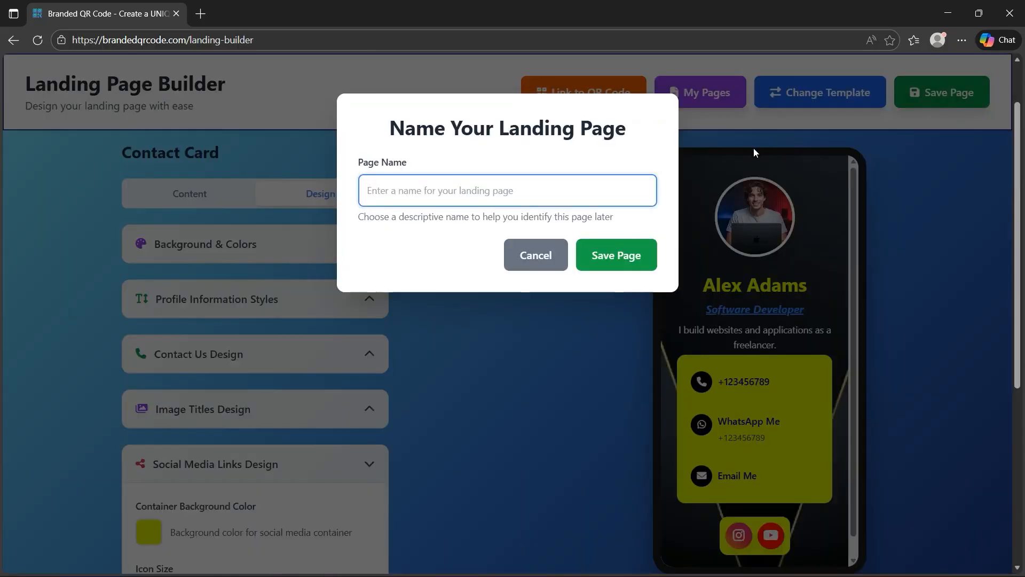
Save the landing page under the name "Digital Business Card"
type("Digital Business Card")
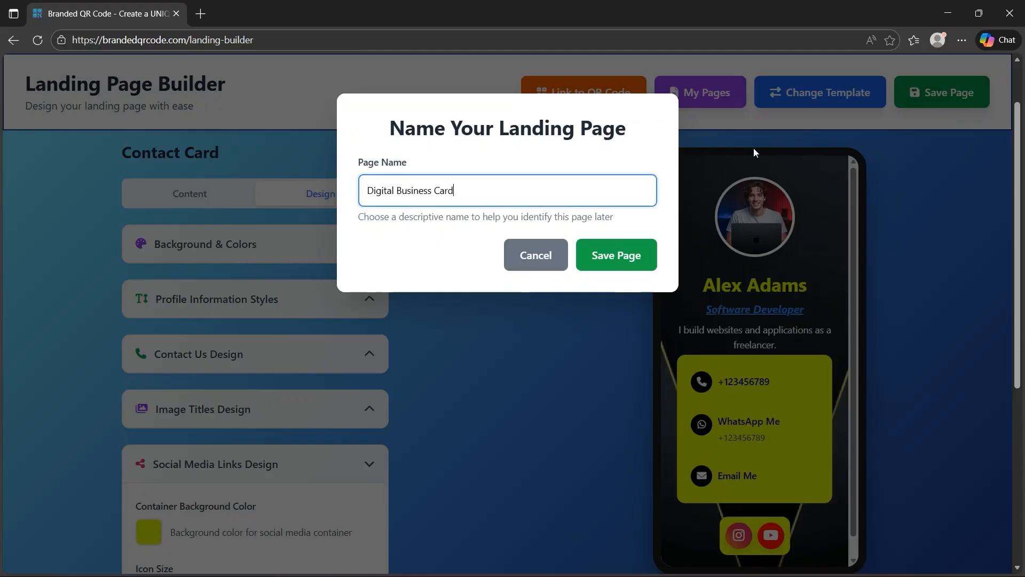
left_click(633, 259)
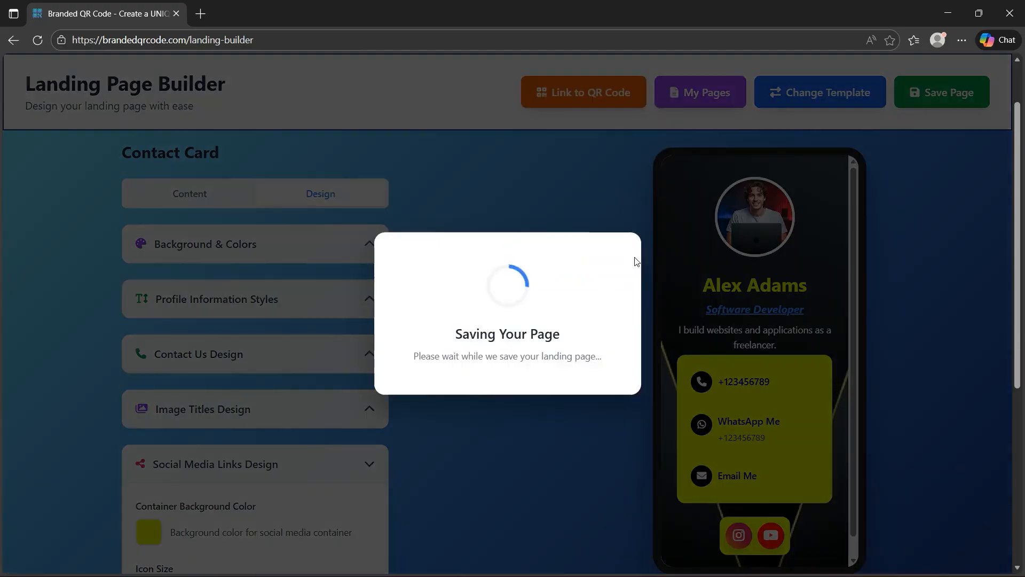
left_click(636, 128)
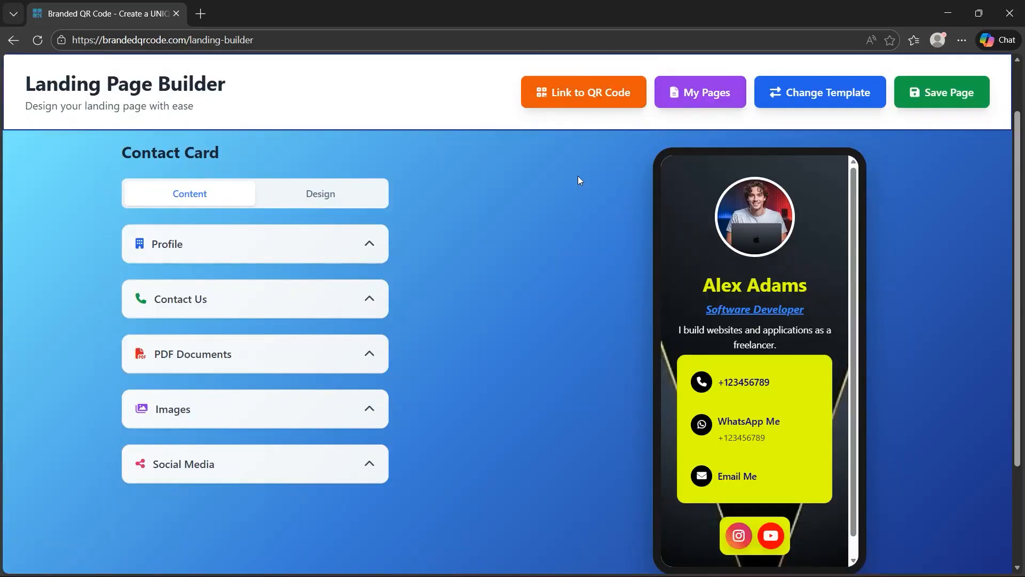
Go to the QR code generator from the landing page linking guide and start the Design Assistant's upload option
left_click(592, 98)
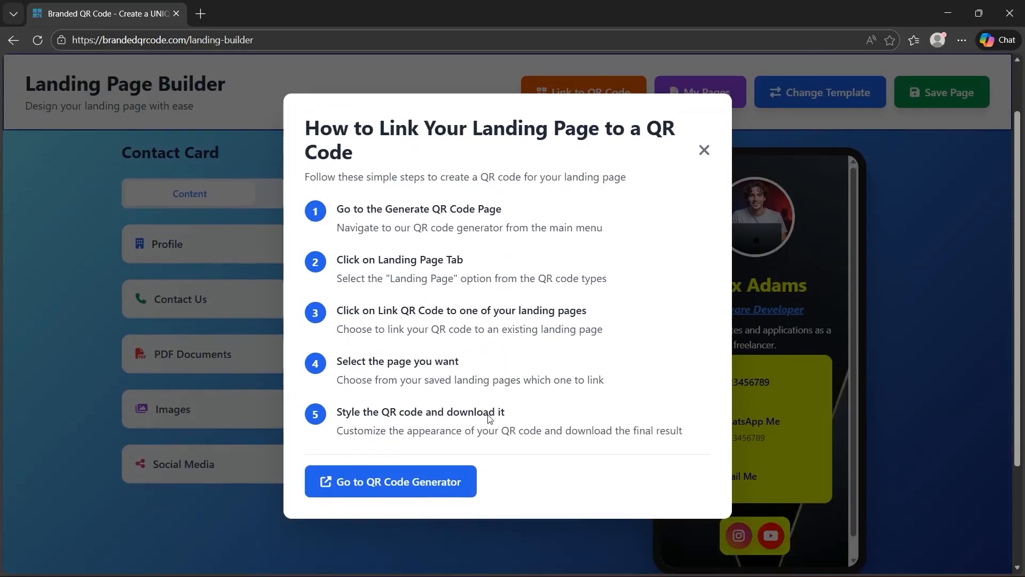
left_click(422, 494)
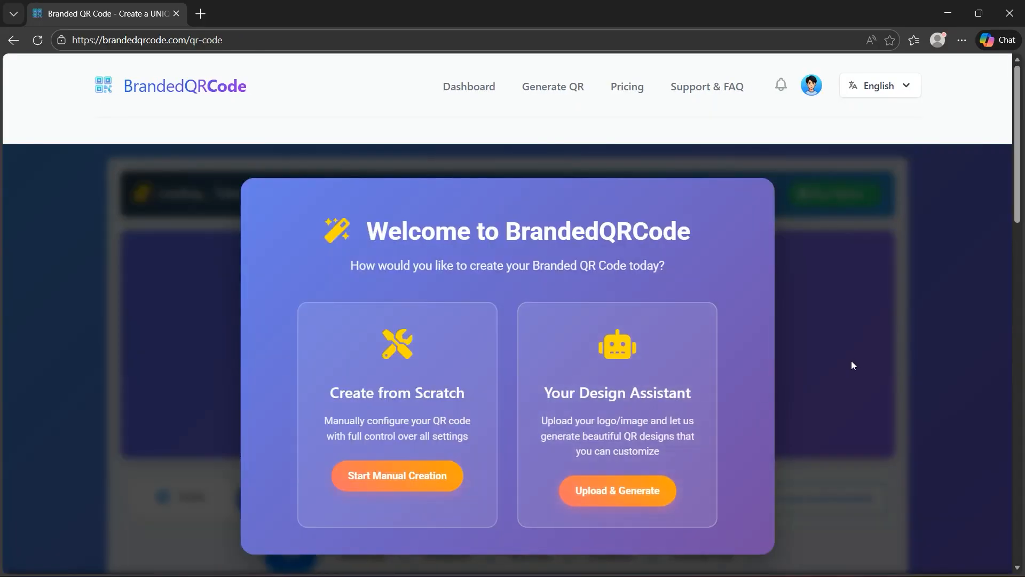
scroll(851, 360, "down", 1)
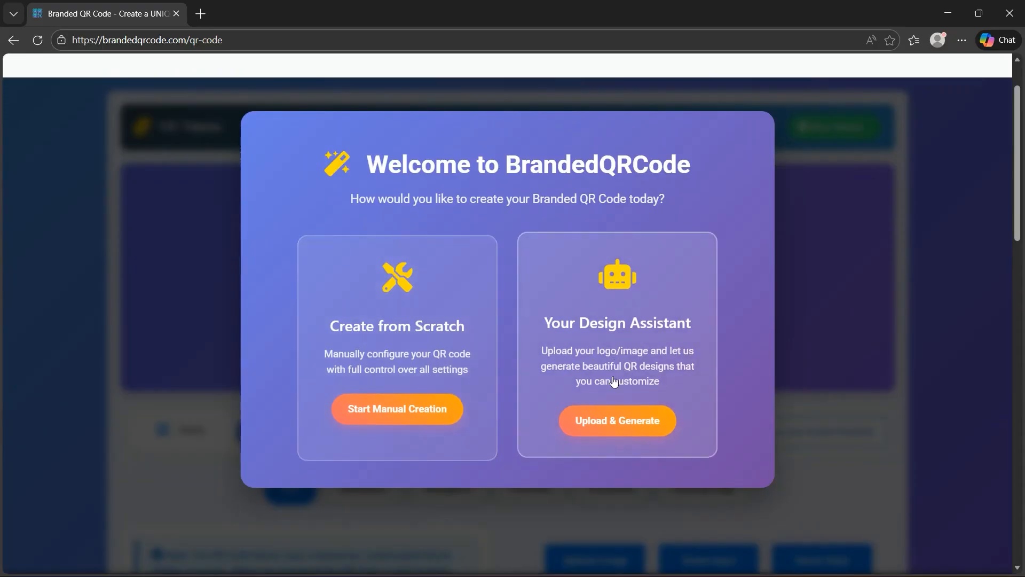
left_click(602, 426)
Upload the golden S shield logo to the Design Assistant for editing
left_click(639, 224)
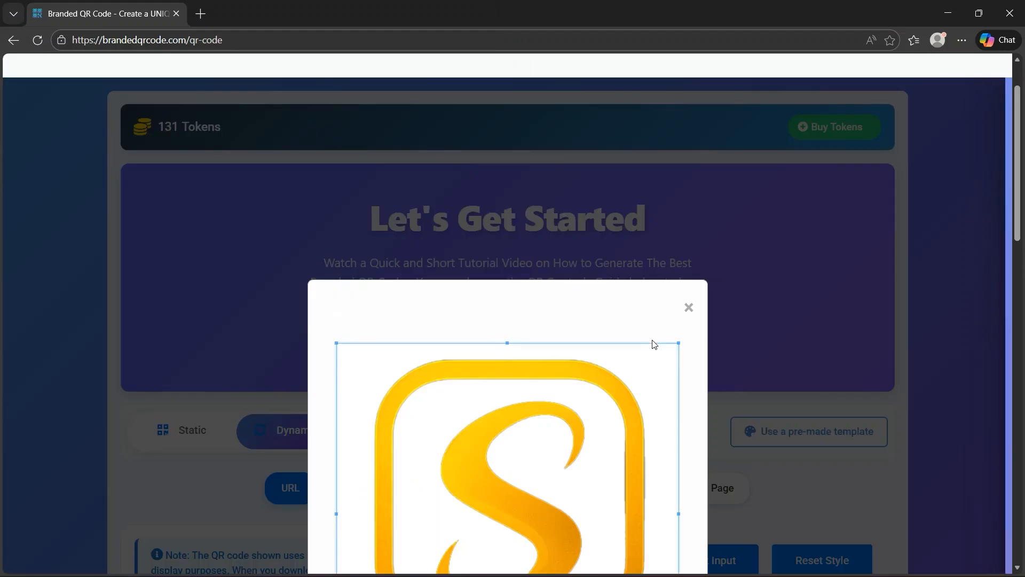
scroll(908, 364, "down", 6)
scroll(888, 372, "up", 1)
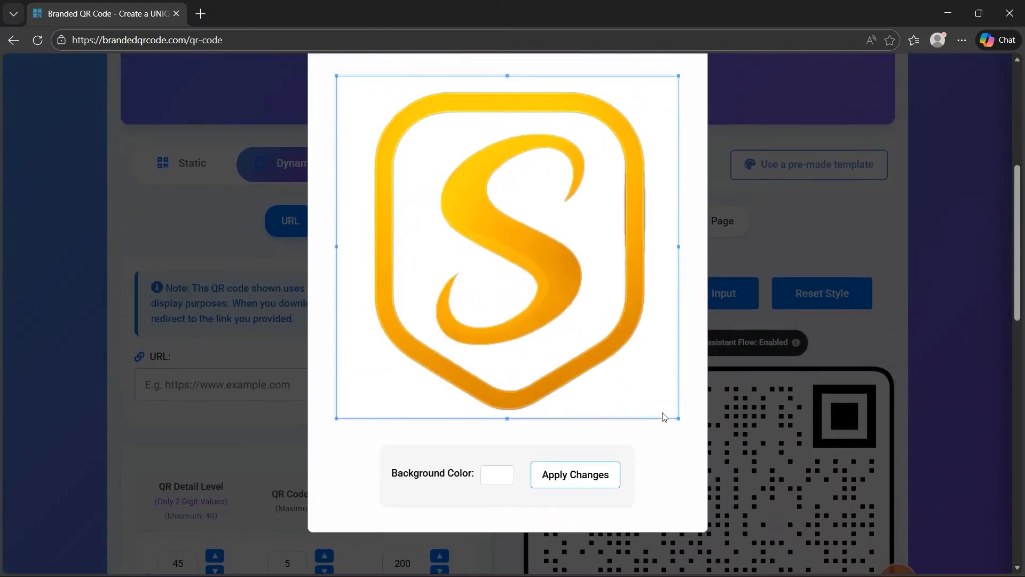
Set the logo's background color to dark blue and apply the image changes
left_click(494, 480)
left_click(569, 405)
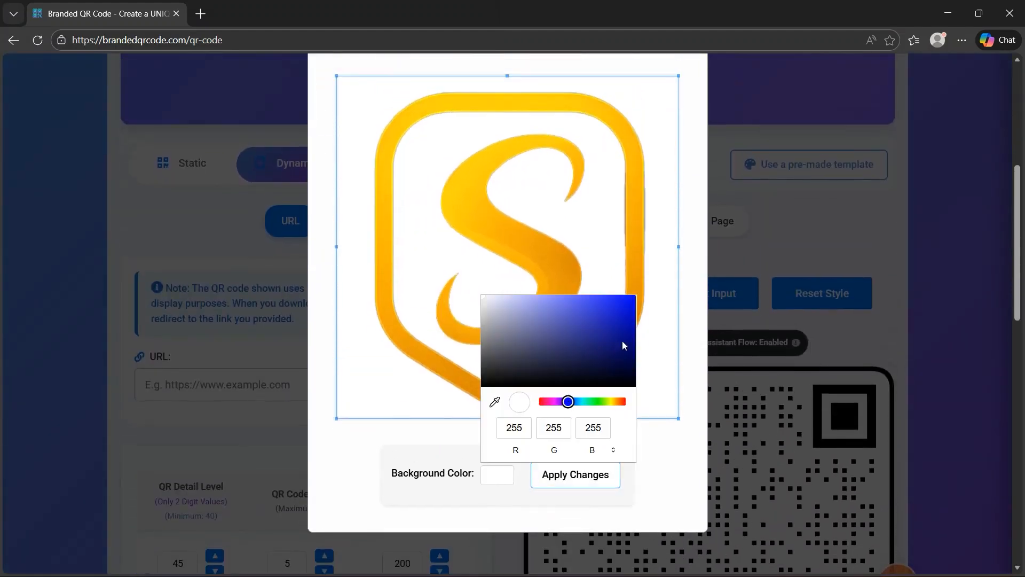
left_click(633, 332)
left_click(674, 474)
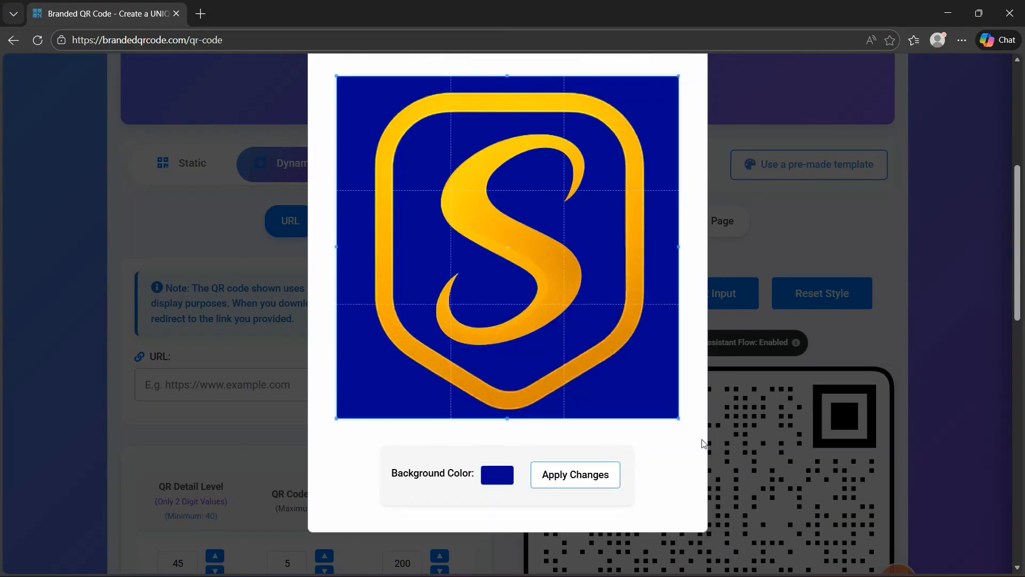
left_click(585, 473)
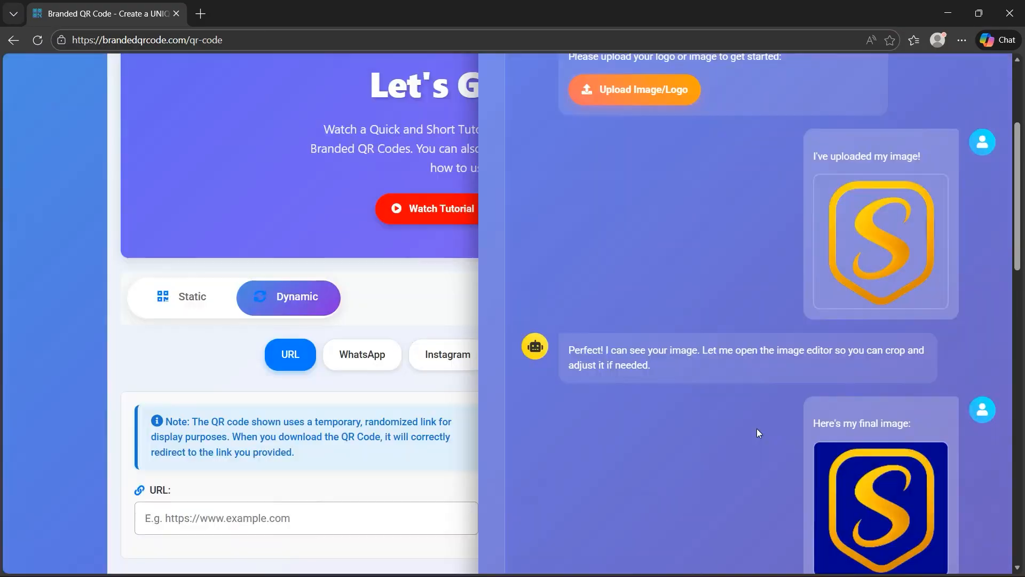
Browse the suggested QR code design templates and apply Template 5: Classic Diamond
scroll(921, 433, "down", 5)
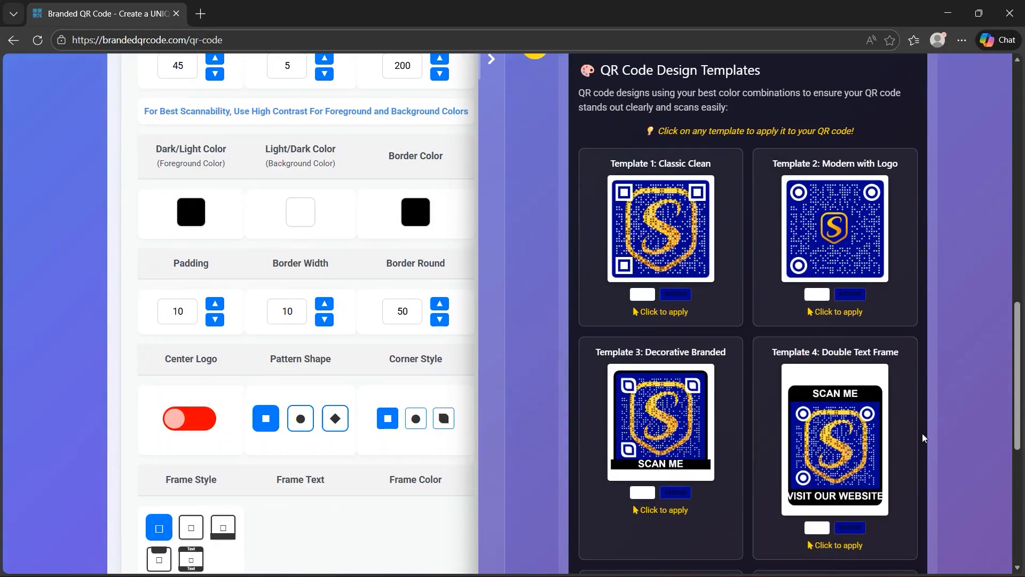
scroll(868, 435, "up", 3)
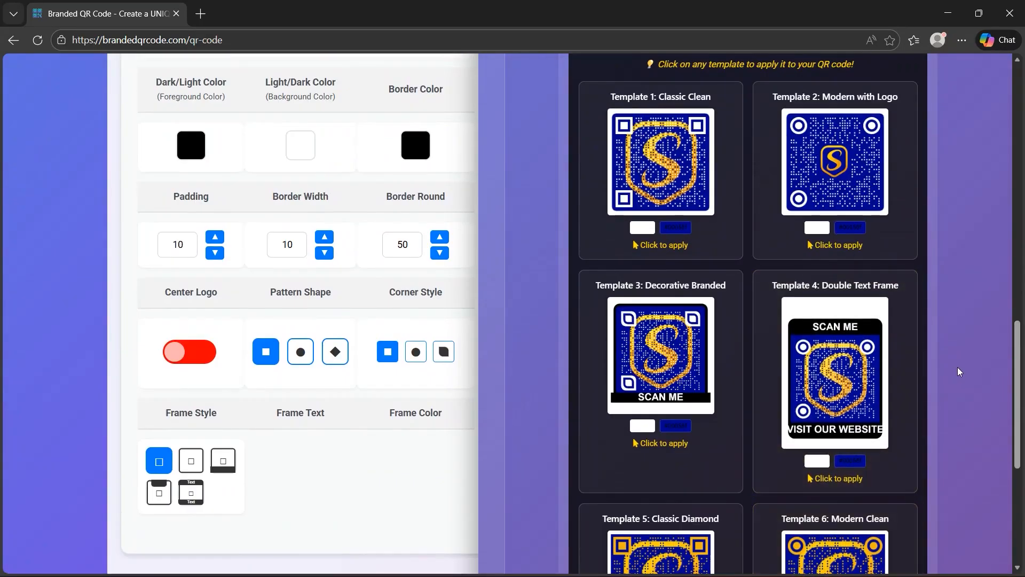
scroll(956, 367, "down", 3)
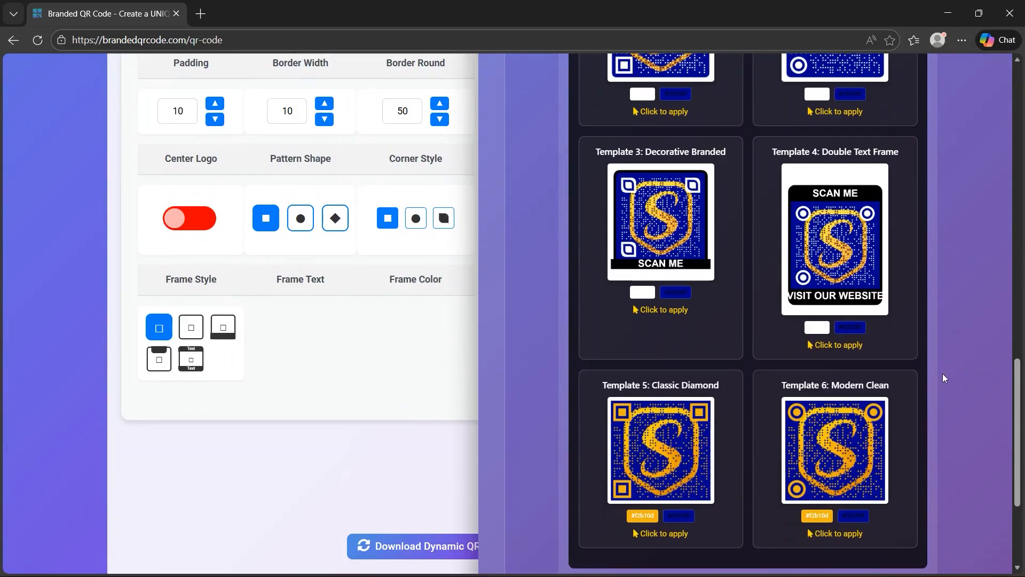
left_click(636, 457)
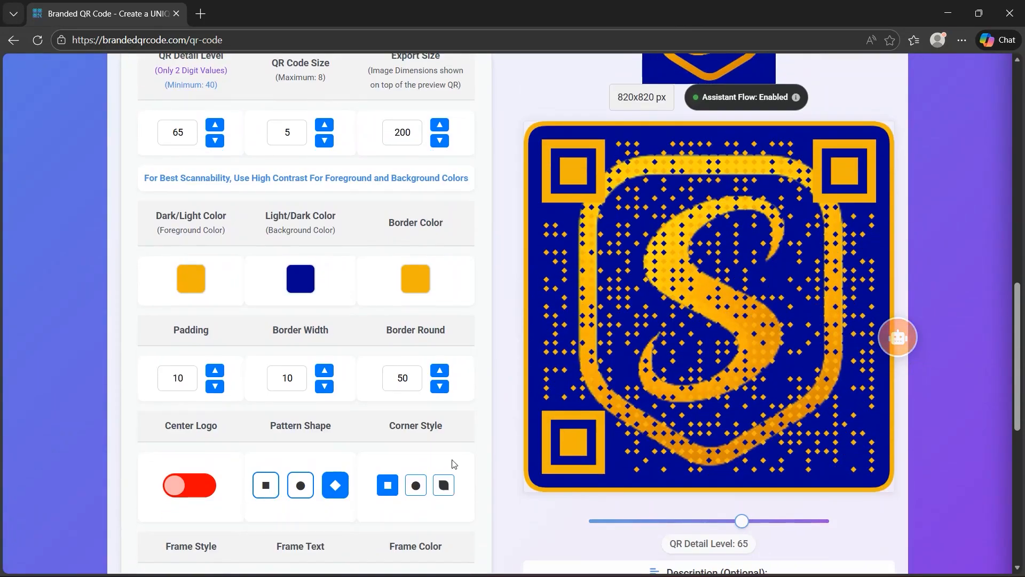
Change the QR code's corner style and pattern shape to circles
left_click(416, 484)
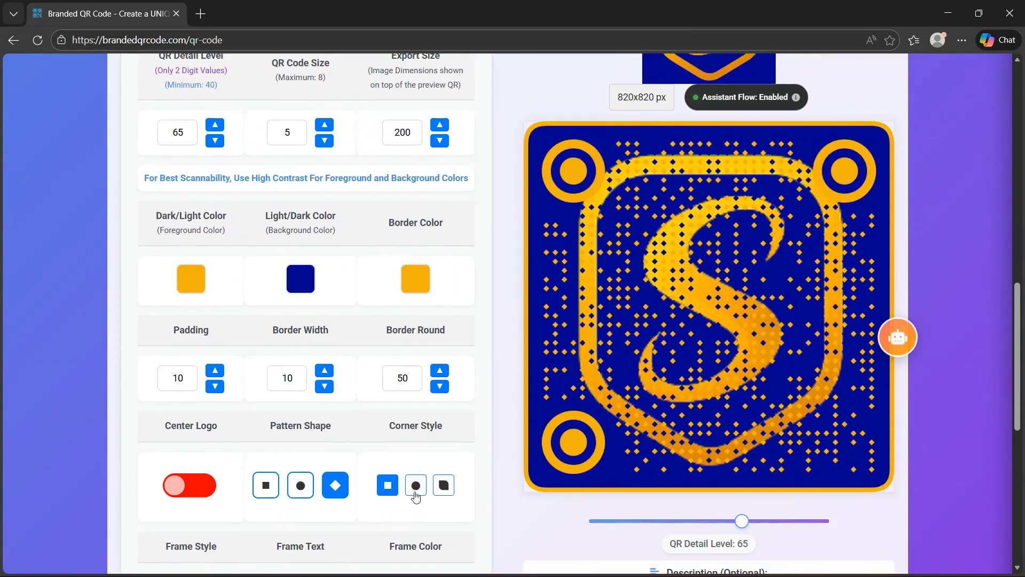
left_click(301, 484)
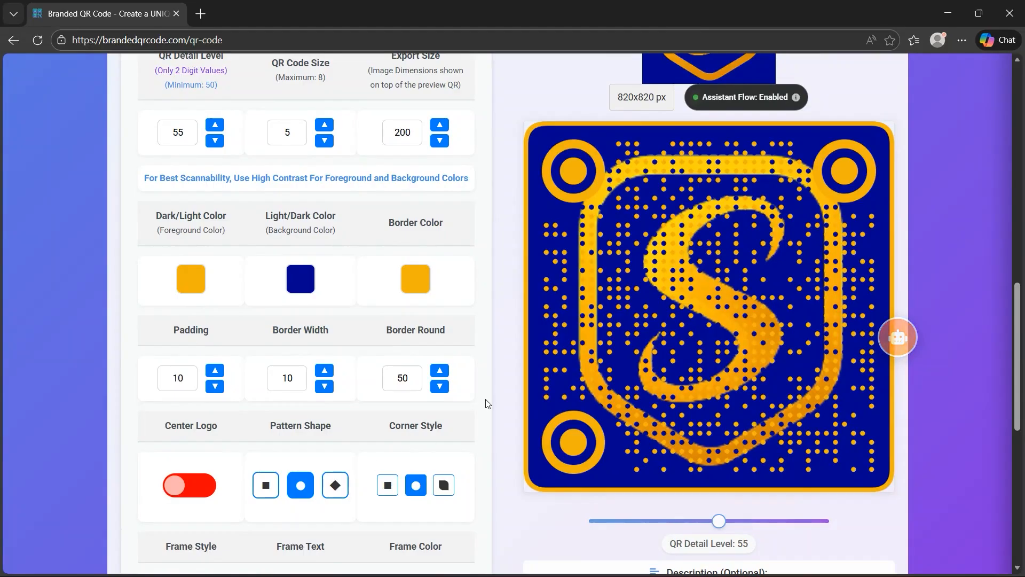
Switch the dynamic QR code type to Landing Page and link it to the "Digital Business Card" landing page
scroll(507, 176, "up", 4)
scroll(511, 180, "up", 1)
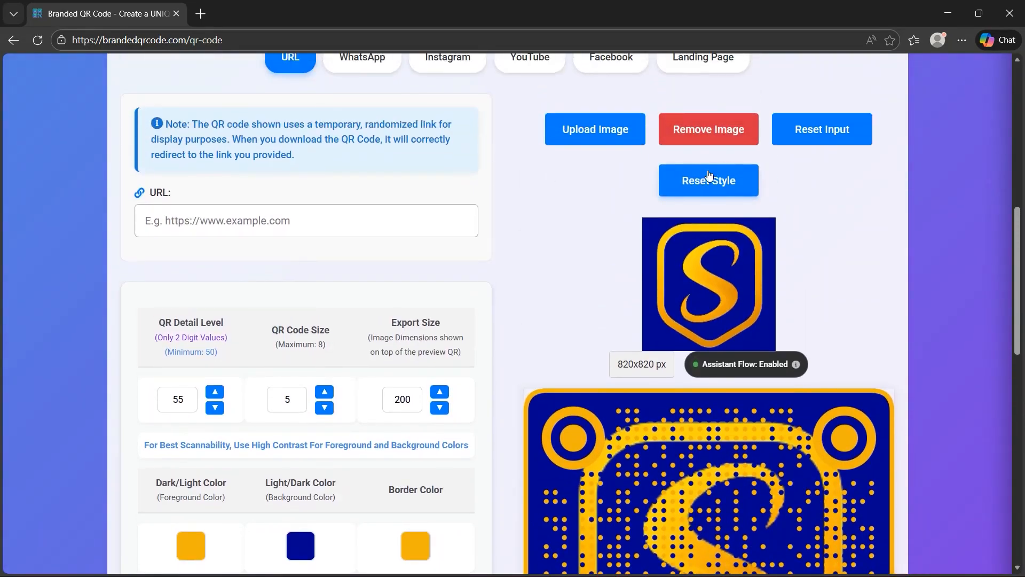
scroll(499, 251, "up", 1)
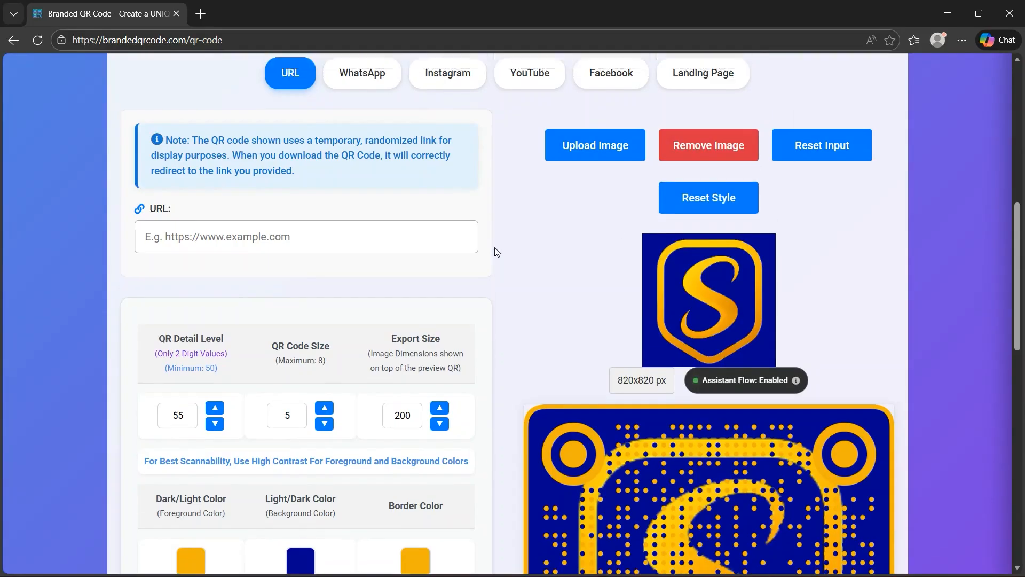
left_click(708, 120)
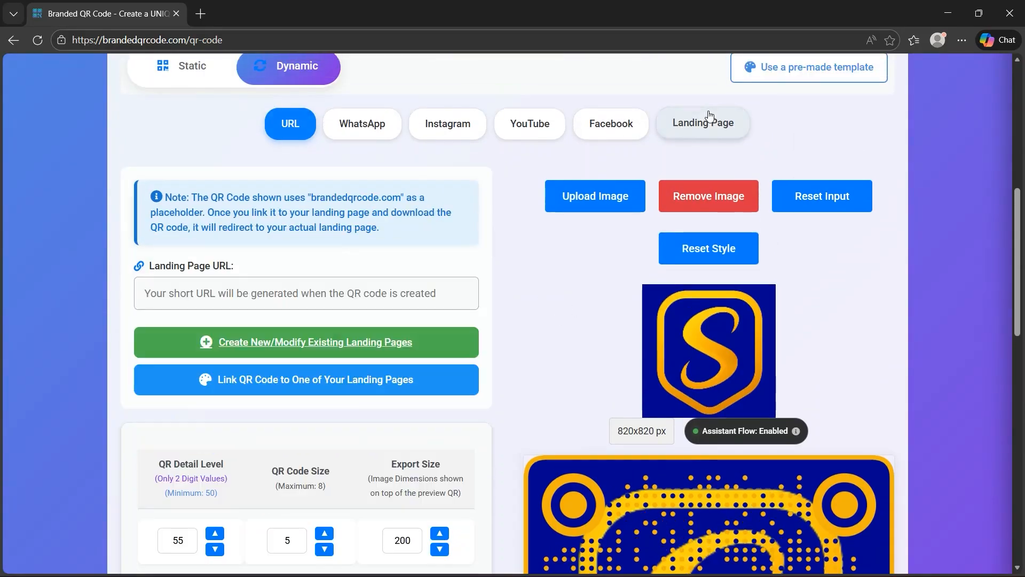
scroll(546, 269, "down", 1)
left_click(380, 320)
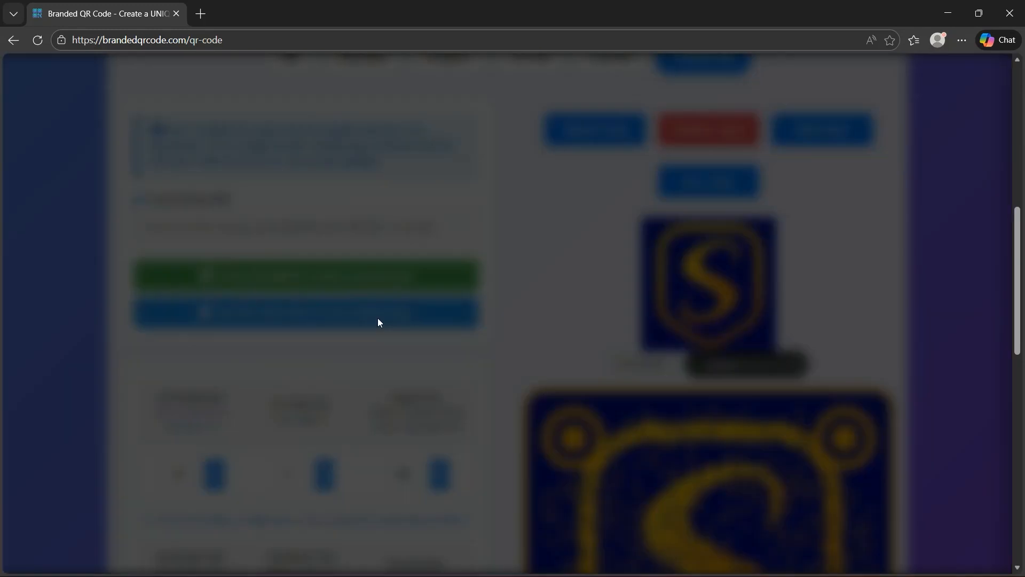
scroll(440, 368, "down", 5)
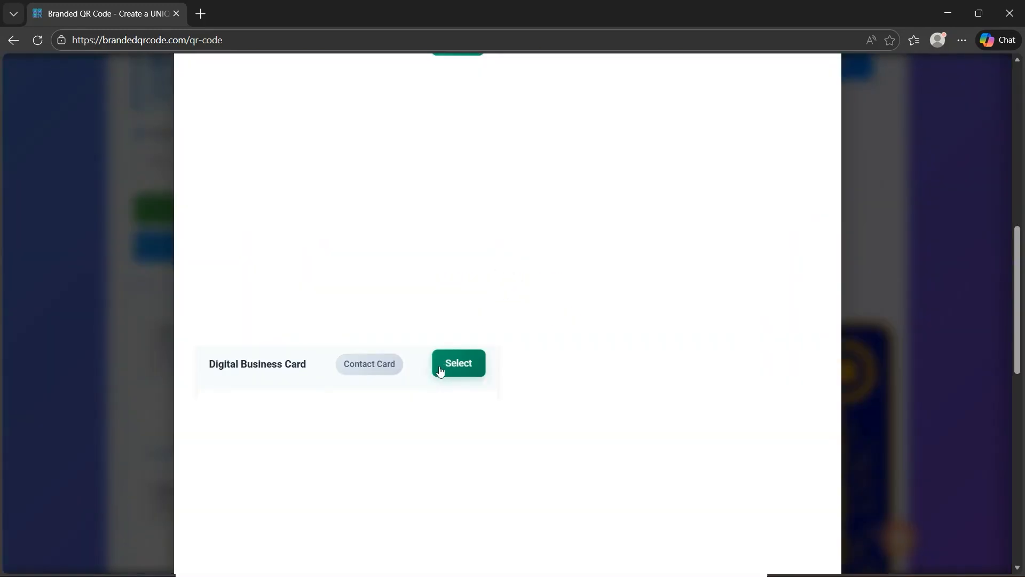
left_click(441, 371)
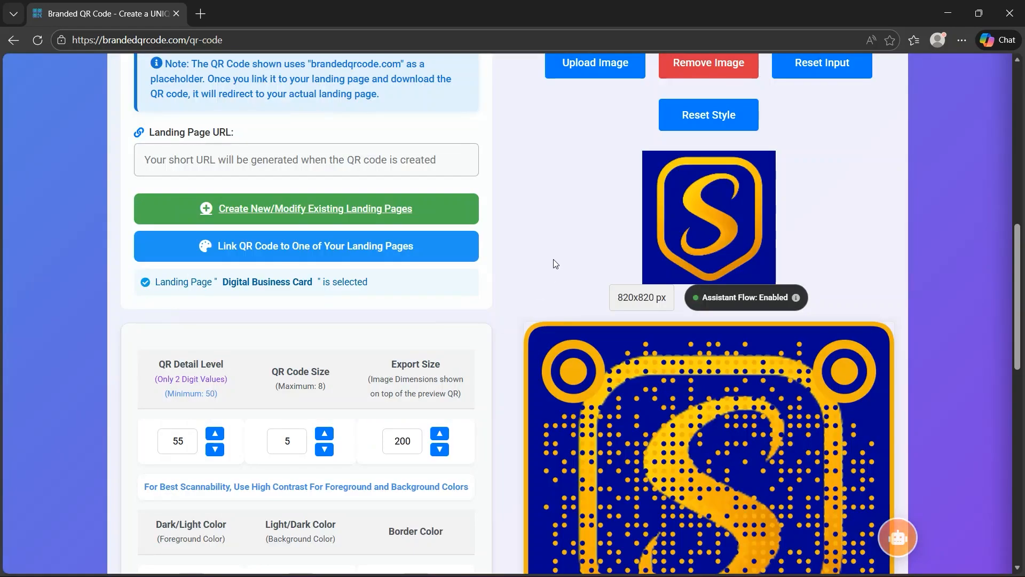
Download the dynamic QR code without adding a description
scroll(553, 258, "down", 2)
scroll(553, 258, "down", 7)
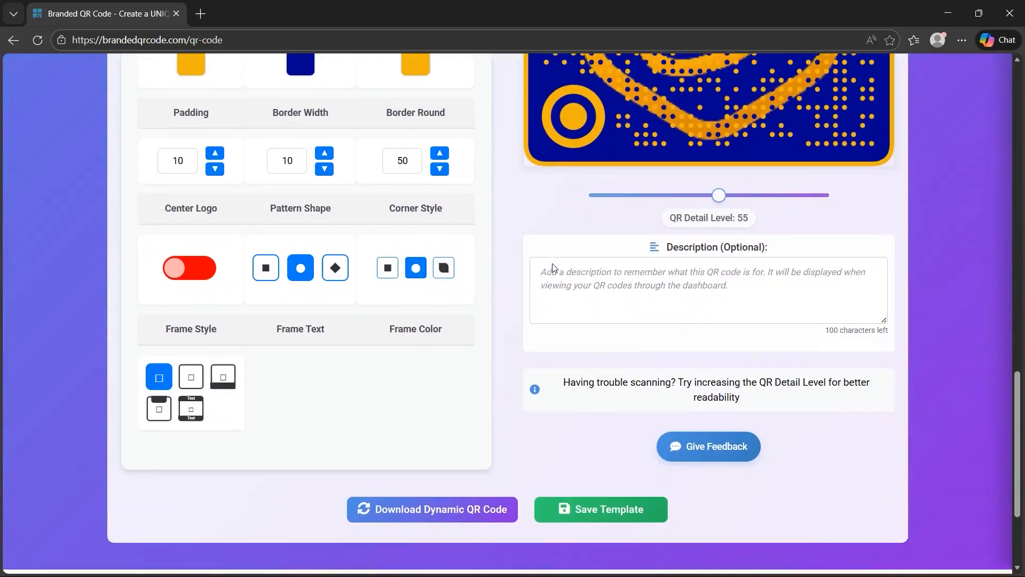
left_click(437, 507)
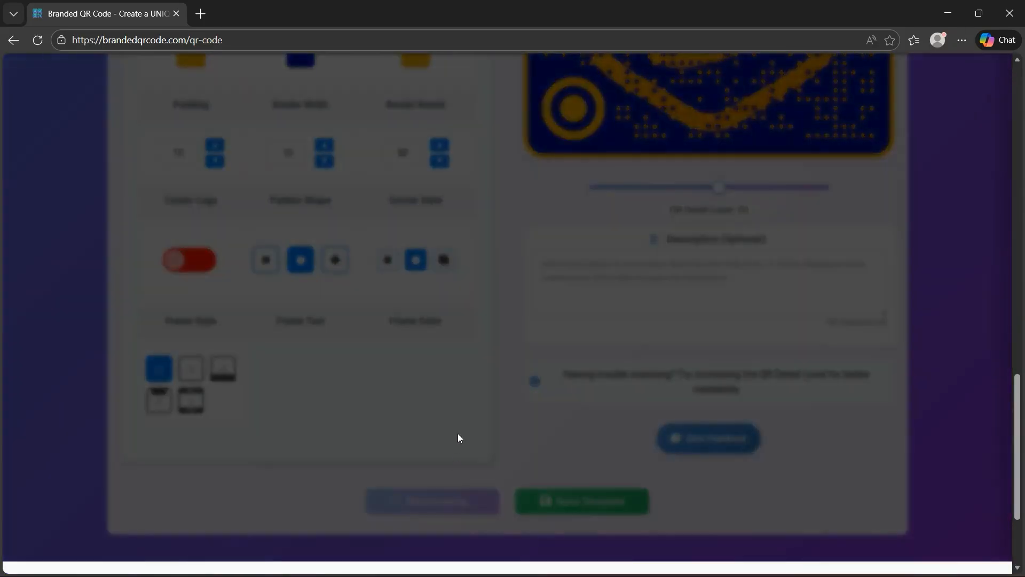